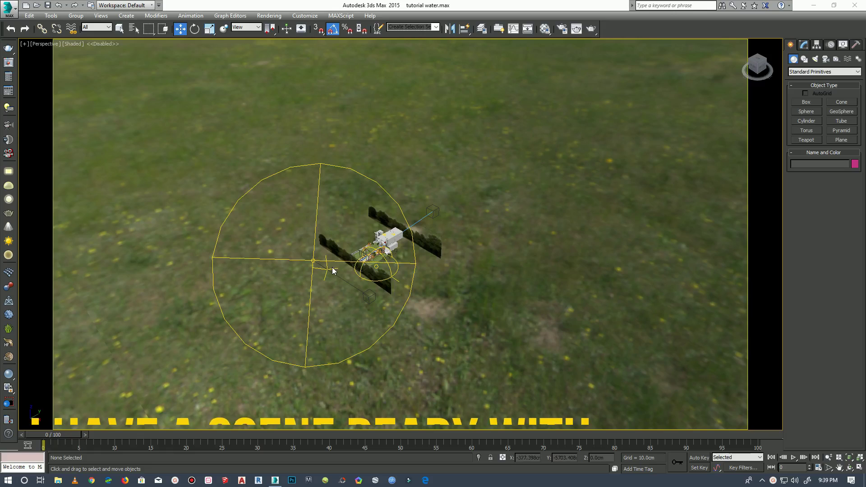
Orbit the scene and select the VRaySun to review its settings.
{"action": "left_click_drag", "start_coordinate": [755, 72], "coordinate": [318, 223]}
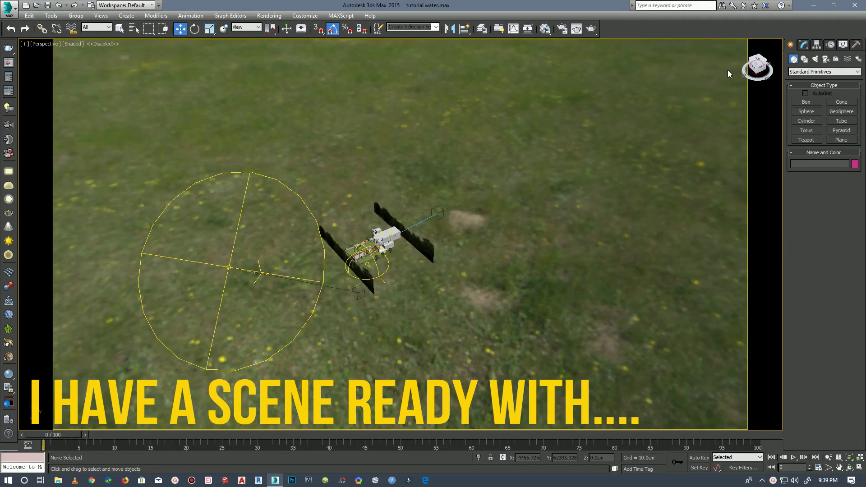
{"action": "left_click", "coordinate": [210, 252]}
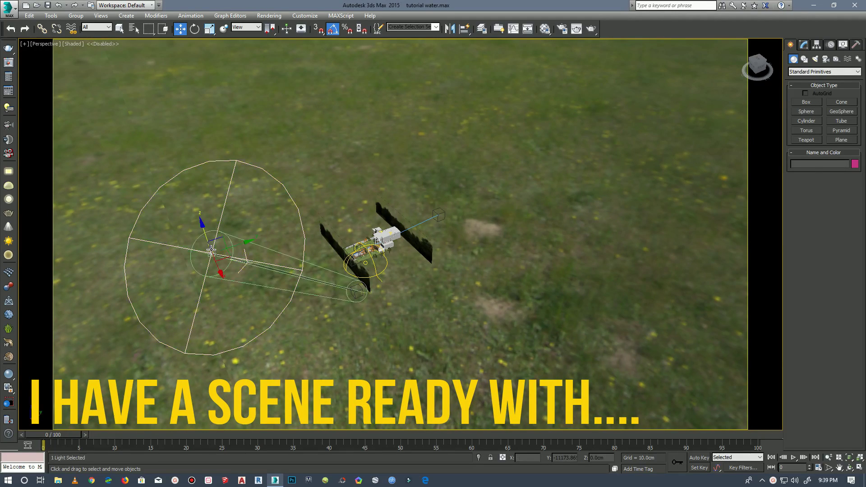
{"action": "left_click", "coordinate": [802, 45]}
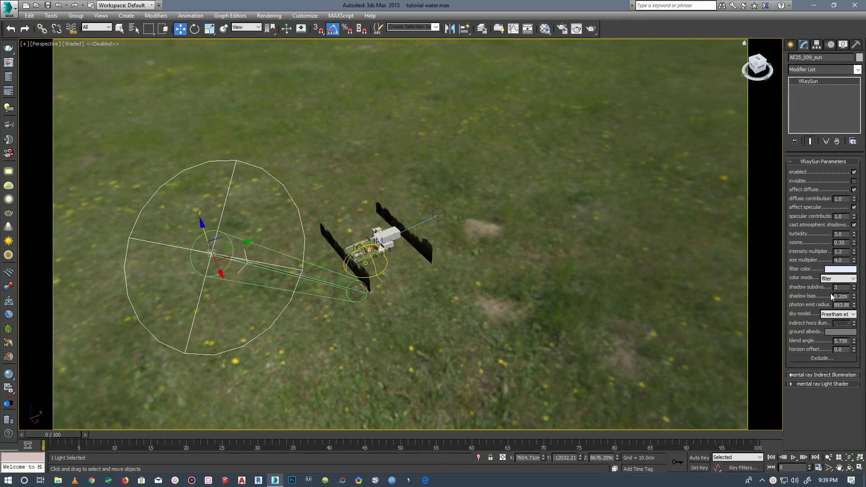
{"action": "scroll", "coordinate": [369, 267], "scroll_direction": "up", "scroll_amount": 3}
Select the Group006 ground plane, then the VRay HDRI dome light.
{"action": "left_click", "coordinate": [385, 263]}
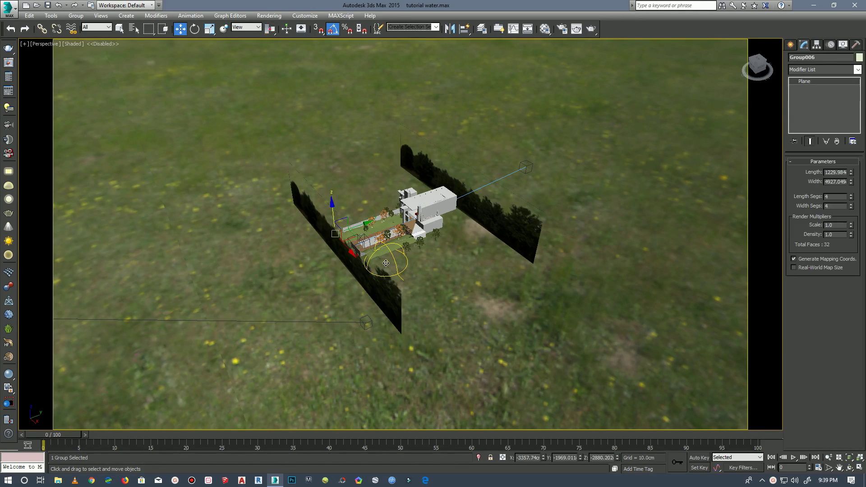
{"action": "scroll", "coordinate": [390, 260], "scroll_direction": "up", "scroll_amount": 2}
{"action": "left_click", "coordinate": [389, 261]}
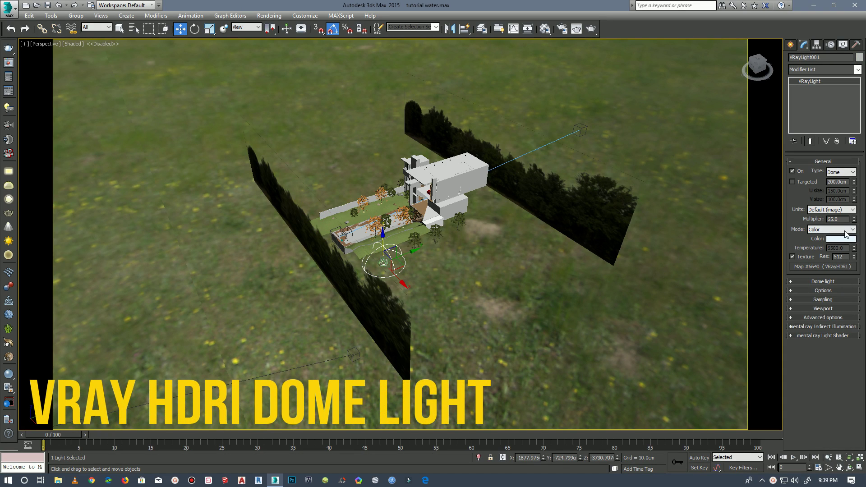
{"action": "scroll", "coordinate": [353, 218], "scroll_direction": "up", "scroll_amount": 3}
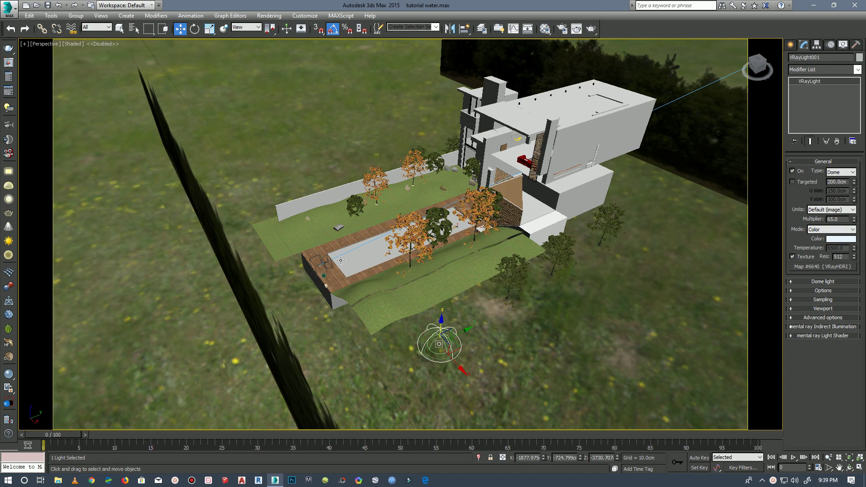
Select the VRayPhysicalCamera and bring up the Perspective viewport label menu.
{"action": "left_click", "coordinate": [321, 261]}
{"action": "scroll", "coordinate": [318, 261], "scroll_direction": "up", "scroll_amount": 2}
{"action": "scroll", "coordinate": [319, 260], "scroll_direction": "up", "scroll_amount": 2}
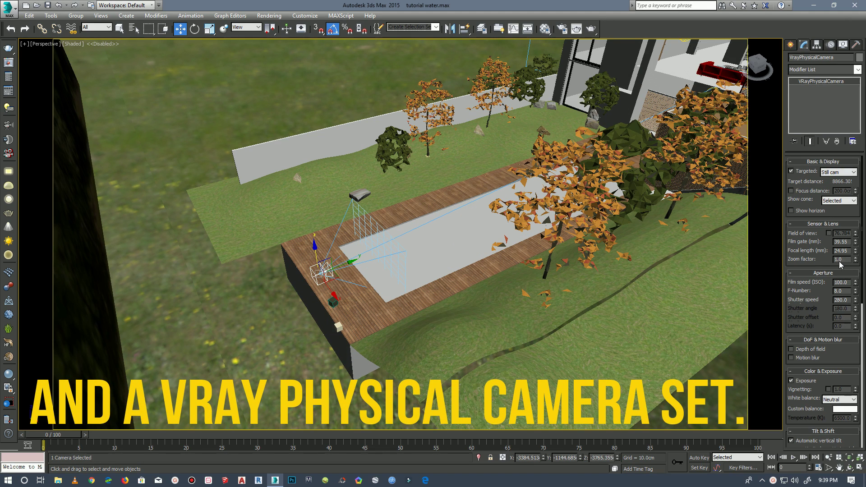
{"action": "scroll", "coordinate": [414, 227], "scroll_direction": "up", "scroll_amount": 2}
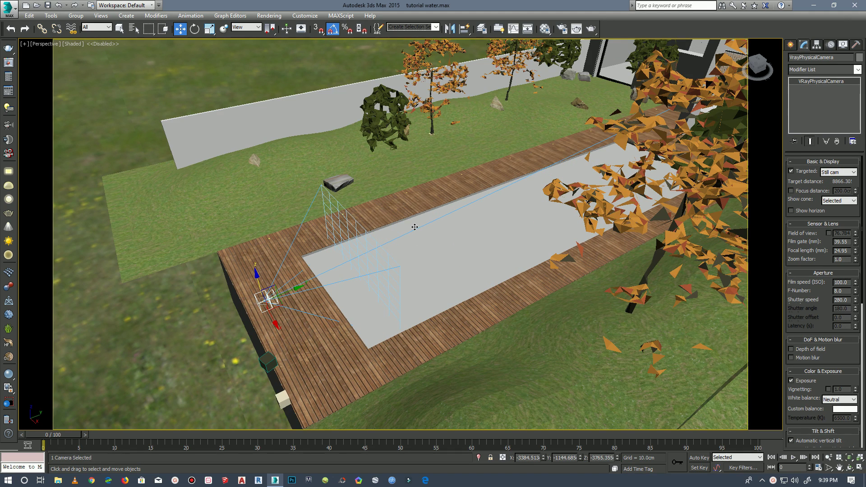
{"action": "left_click", "coordinate": [45, 45]}
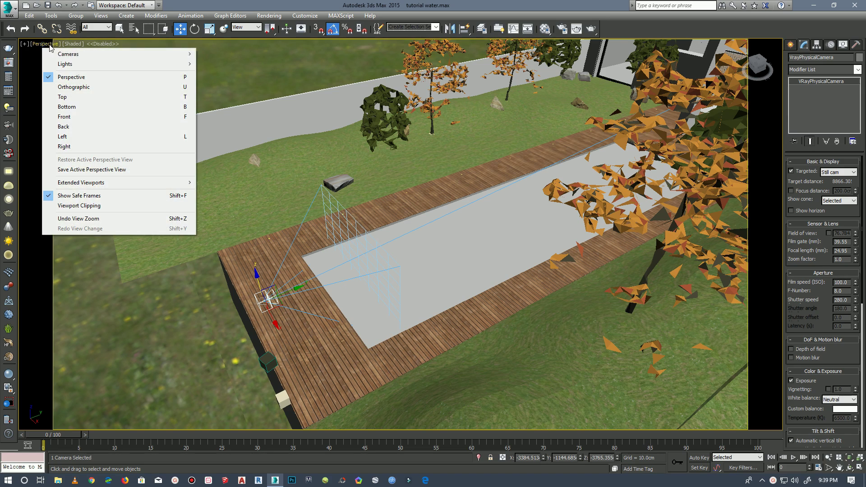
Switch the viewport to the VRayPhysicalCamera view and clear the selection.
{"action": "mouse_move", "coordinate": [68, 54]}
{"action": "left_click", "coordinate": [207, 55]}
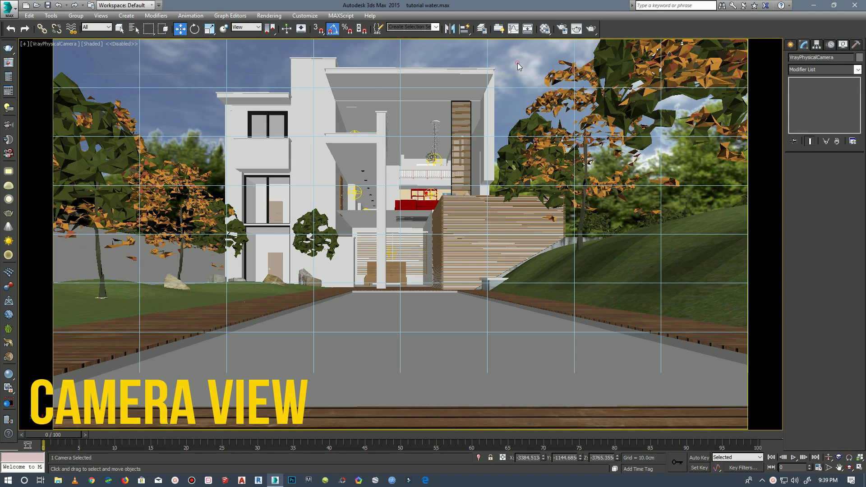
{"action": "left_click", "coordinate": [407, 332]}
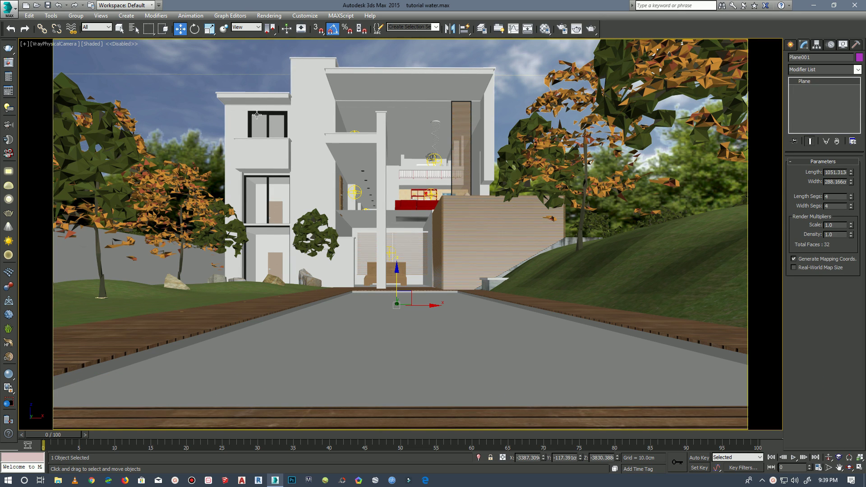
{"action": "left_click", "coordinate": [265, 66]}
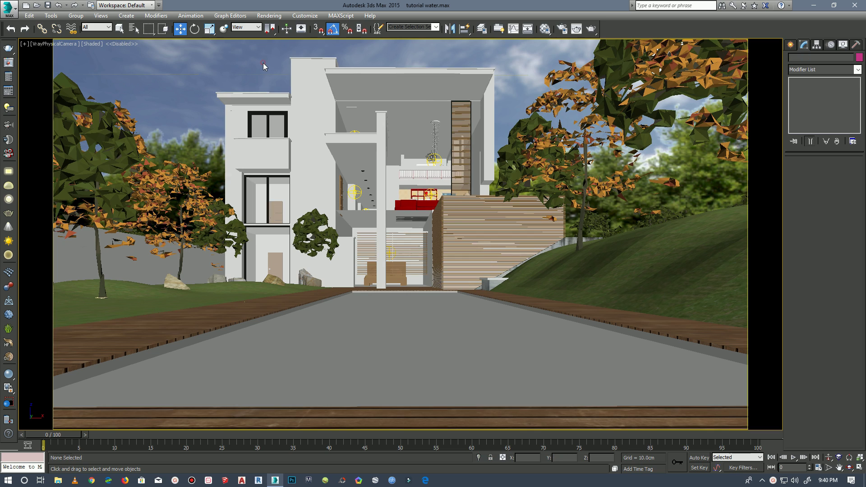
{"action": "left_click", "coordinate": [268, 15]}
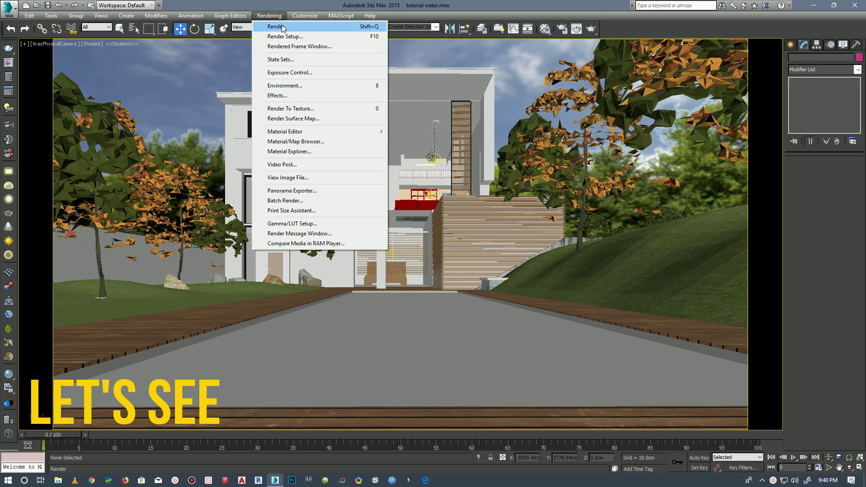
Render the camera view in a maximized V-Ray frame buffer.
{"action": "left_click", "coordinate": [282, 28]}
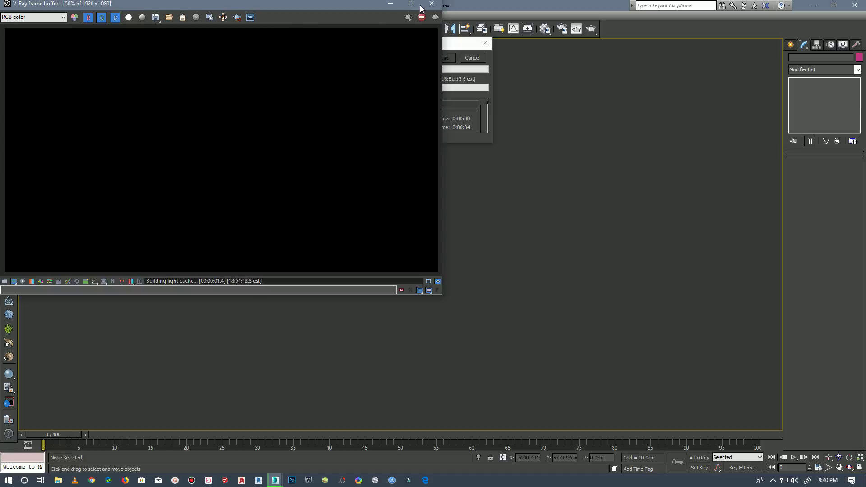
{"action": "left_click", "coordinate": [420, 6]}
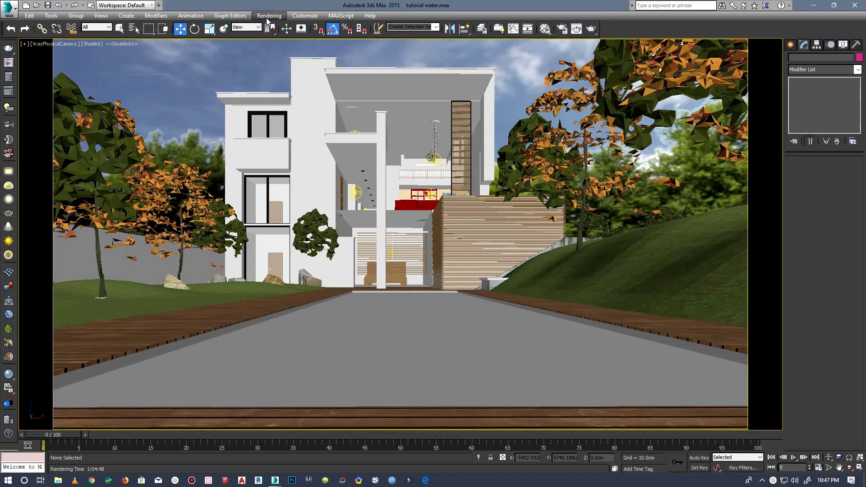
{"action": "left_click", "coordinate": [267, 18]}
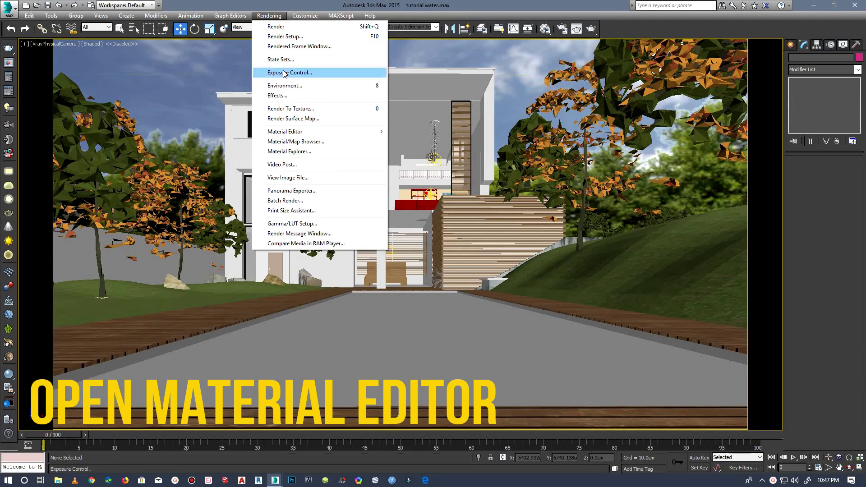
{"action": "mouse_move", "coordinate": [285, 131]}
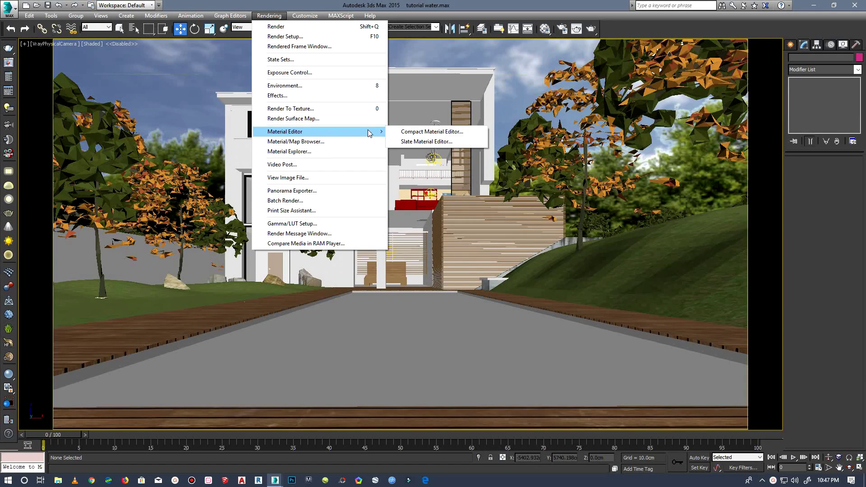
Open the Compact Material Editor and pick the unused 05 - Default slot.
{"action": "left_click", "coordinate": [414, 132]}
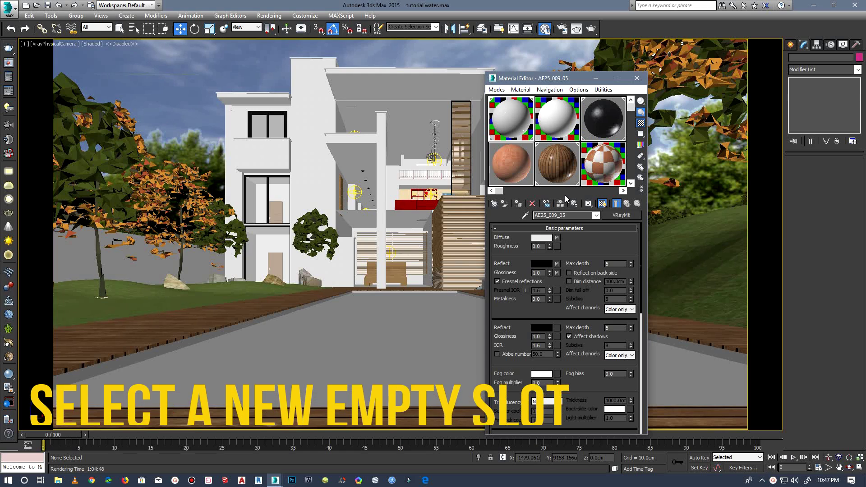
{"action": "left_click_drag", "start_coordinate": [499, 191], "coordinate": [616, 192]}
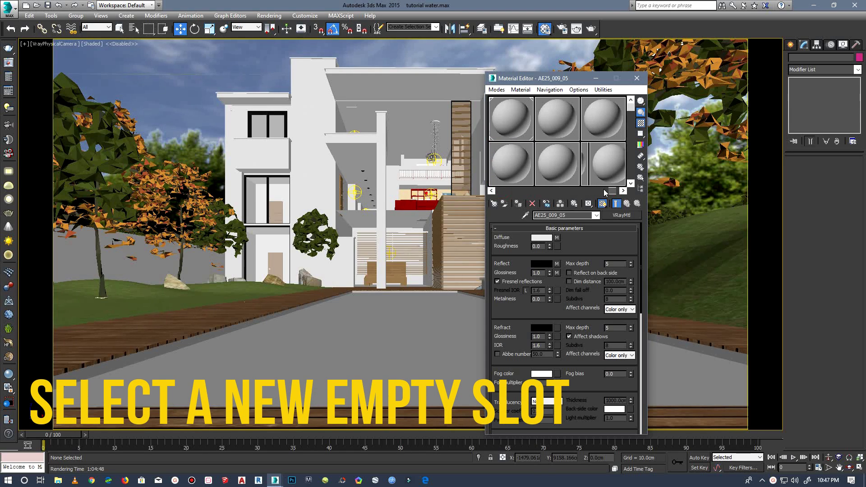
{"action": "left_click", "coordinate": [515, 117]}
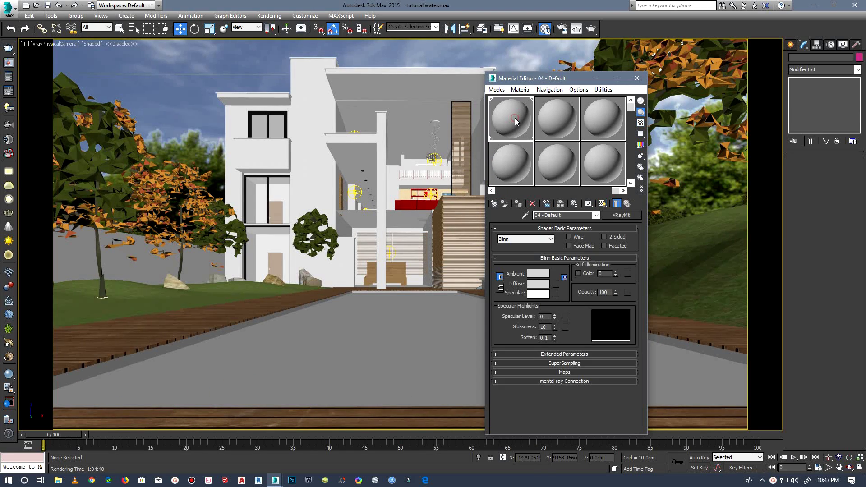
{"action": "left_click", "coordinate": [543, 120]}
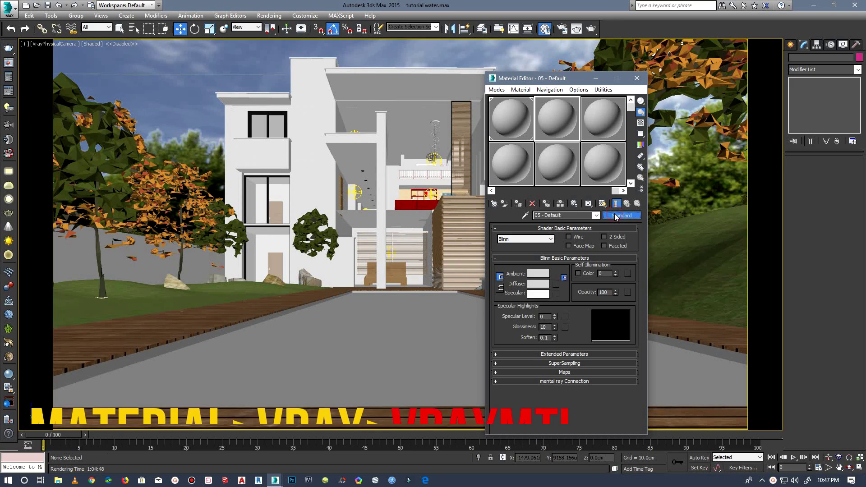
Replace the 05 - Default Standard material with a VRayMtl from the Material/Map Browser.
{"action": "left_click", "coordinate": [616, 216]}
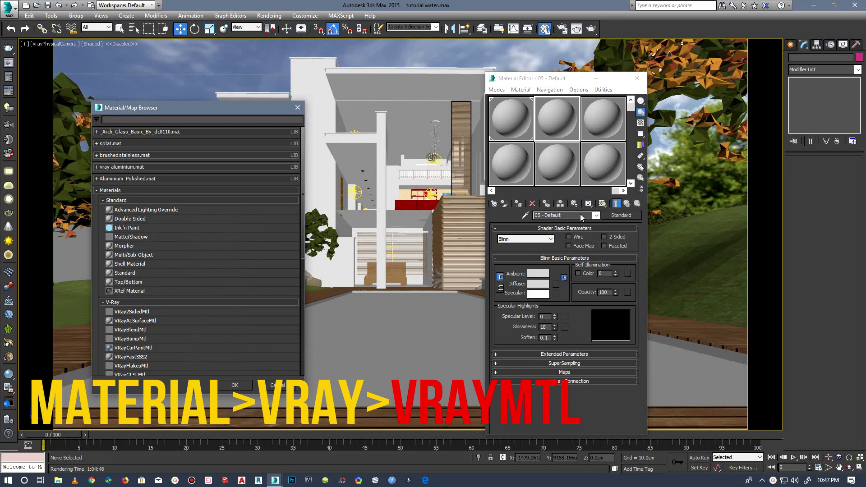
{"action": "left_click", "coordinate": [126, 191]}
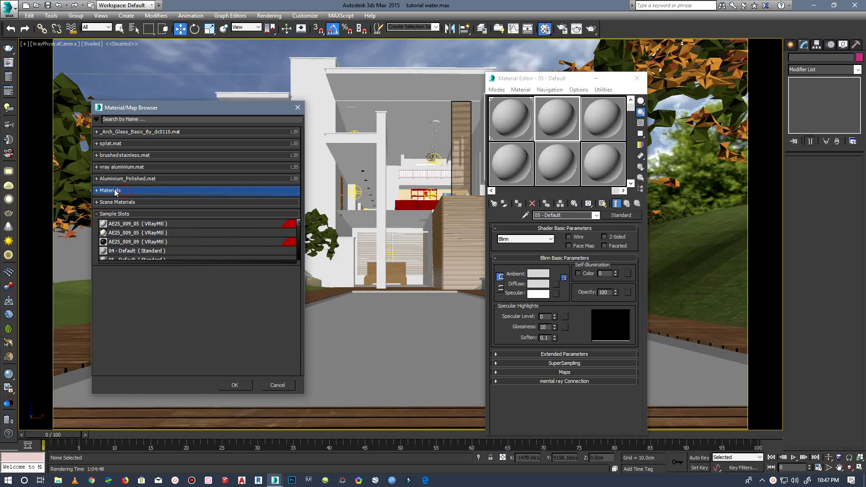
{"action": "left_click", "coordinate": [117, 215]}
{"action": "left_click", "coordinate": [98, 191]}
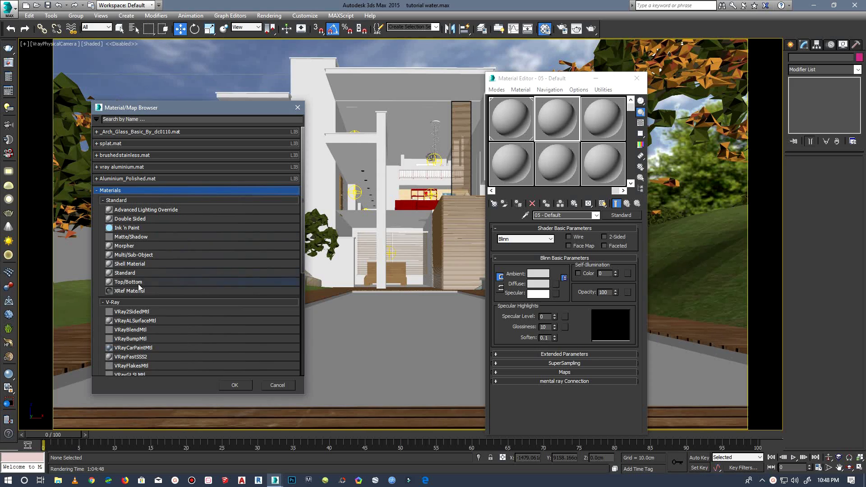
{"action": "left_click", "coordinate": [129, 302]}
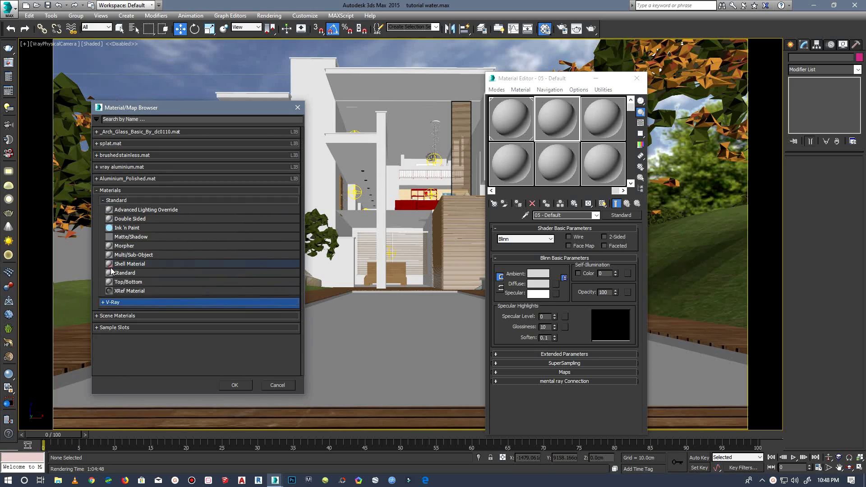
{"action": "left_click", "coordinate": [111, 302]}
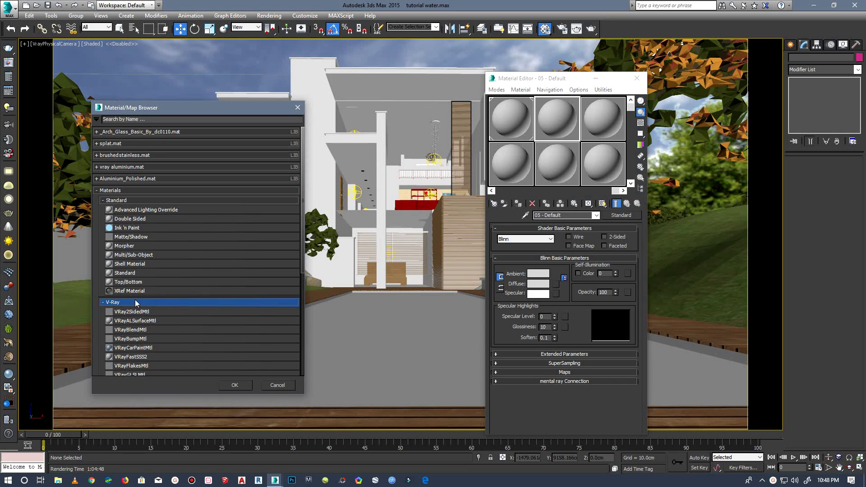
{"action": "scroll", "coordinate": [135, 303], "scroll_direction": "down", "scroll_amount": 1}
{"action": "scroll", "coordinate": [136, 304], "scroll_direction": "down", "scroll_amount": 2}
{"action": "scroll", "coordinate": [135, 304], "scroll_direction": "down", "scroll_amount": 2}
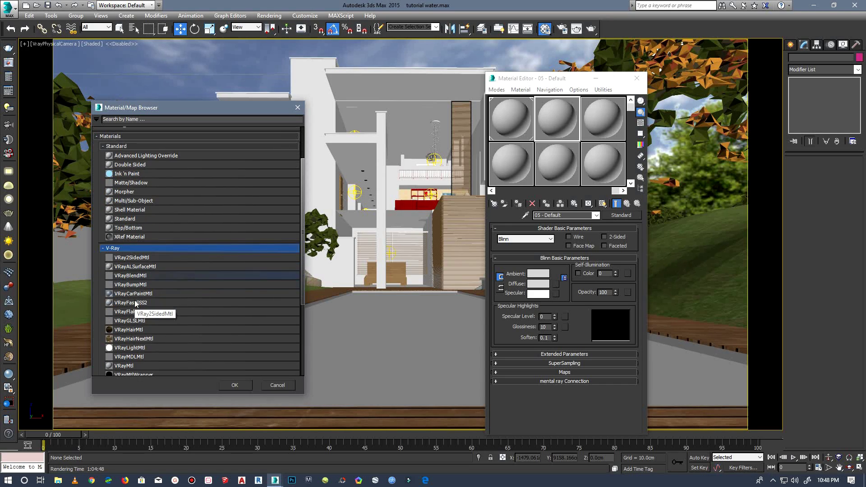
{"action": "scroll", "coordinate": [136, 304], "scroll_direction": "down", "scroll_amount": 1}
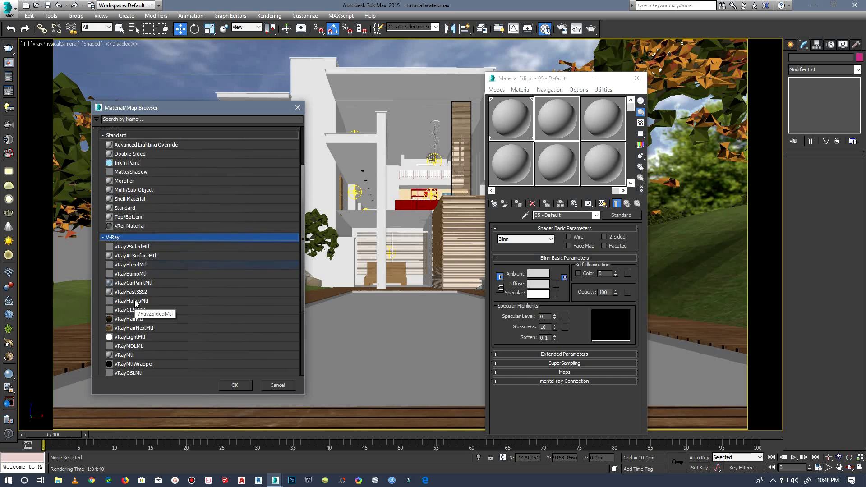
{"action": "left_click", "coordinate": [120, 357]}
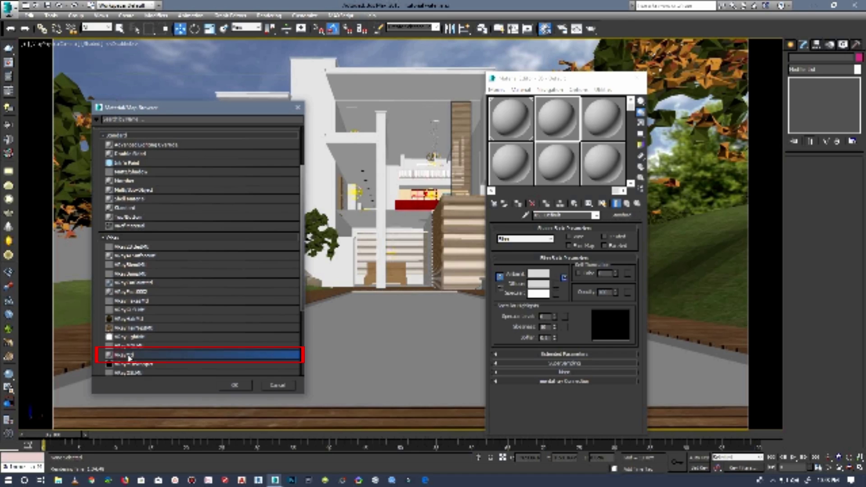
{"action": "left_click", "coordinate": [235, 385]}
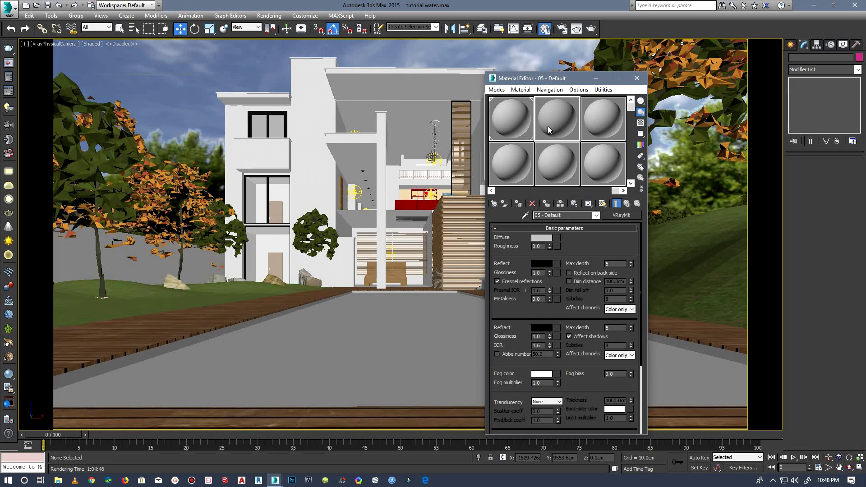
Open a magnified preview of the sample sphere, move it aside, and add a checkered background.
{"action": "double_click", "coordinate": [562, 124]}
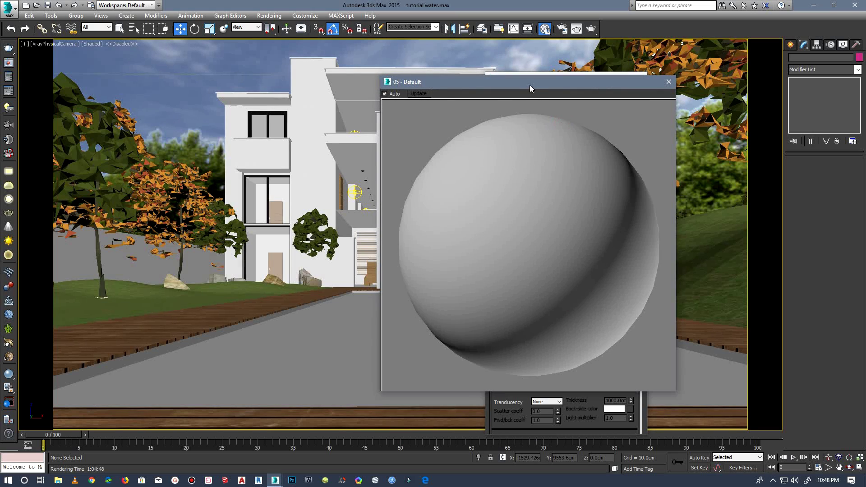
{"action": "left_click_drag", "start_coordinate": [530, 85], "coordinate": [263, 81]}
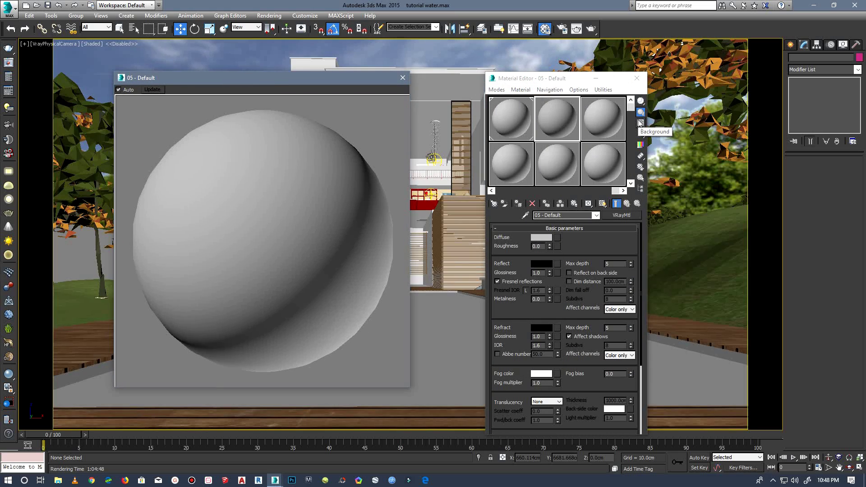
{"action": "left_click", "coordinate": [640, 123]}
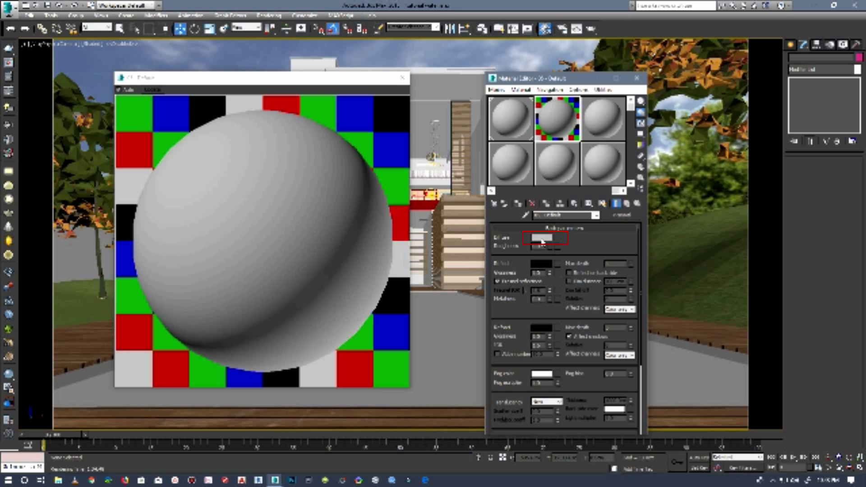
Set the VRayMtl diffuse colour to nearly black, Whiteness about 23.
{"action": "left_click", "coordinate": [541, 237]}
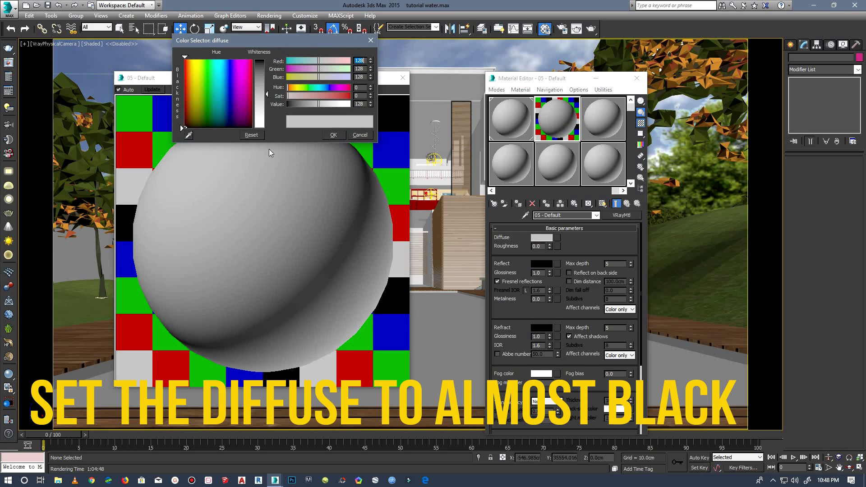
{"action": "left_click", "coordinate": [269, 94]}
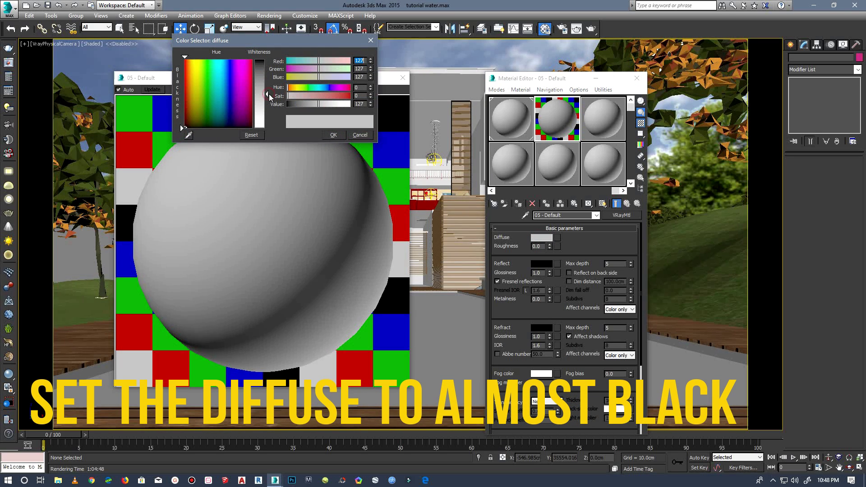
{"action": "left_click_drag", "start_coordinate": [269, 94], "coordinate": [266, 66]}
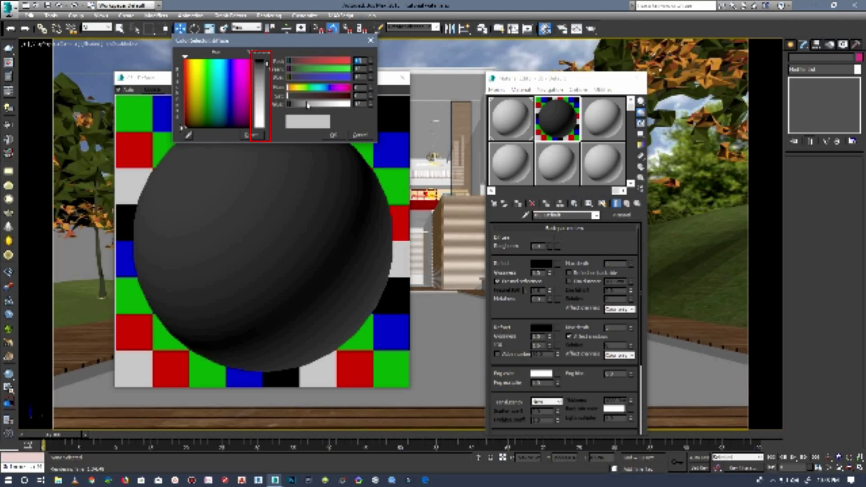
{"action": "left_click", "coordinate": [334, 135]}
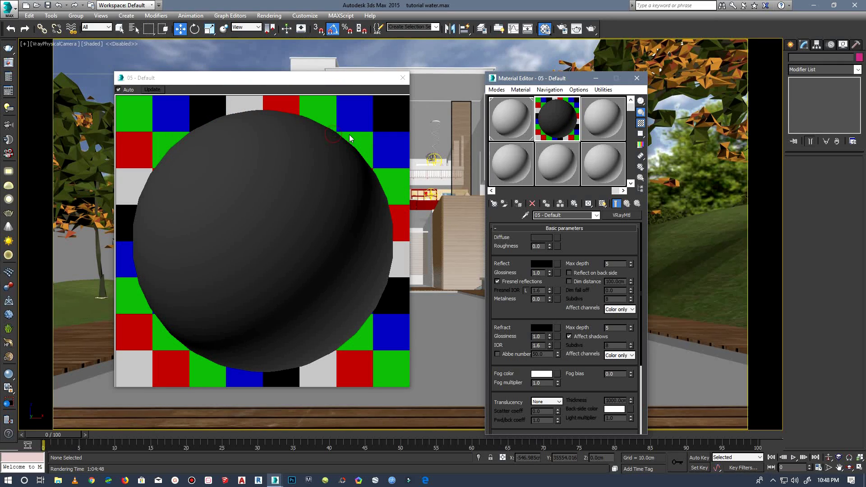
Set reflection to near white (252) with 0.99 glossiness and Fresnel on.
{"action": "left_click", "coordinate": [548, 265]}
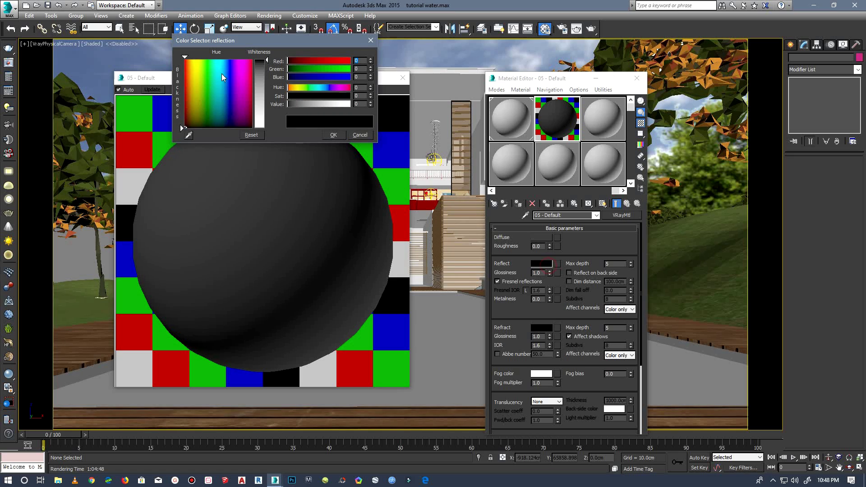
{"action": "left_click_drag", "start_coordinate": [265, 61], "coordinate": [262, 127]}
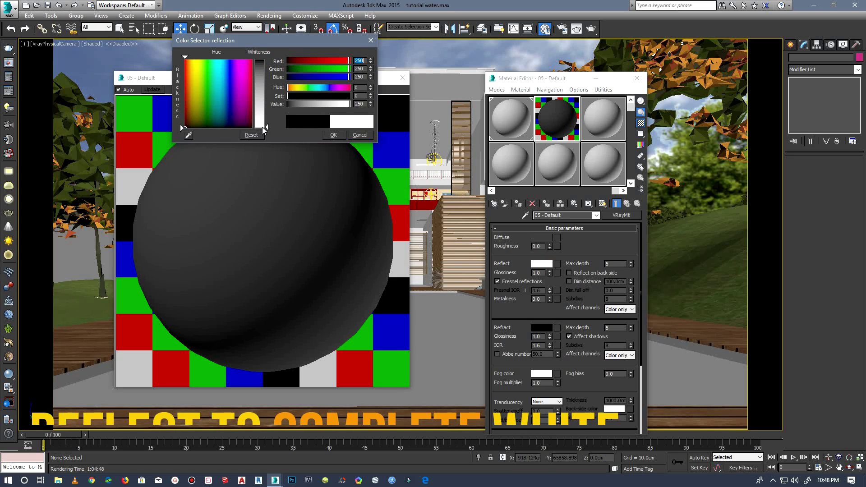
{"action": "left_click", "coordinate": [328, 133]}
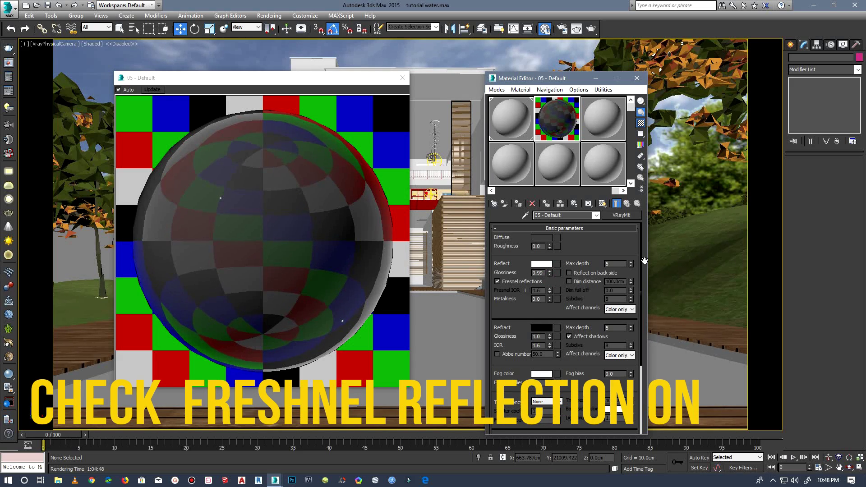
{"action": "left_click_drag", "start_coordinate": [640, 259], "coordinate": [636, 302]}
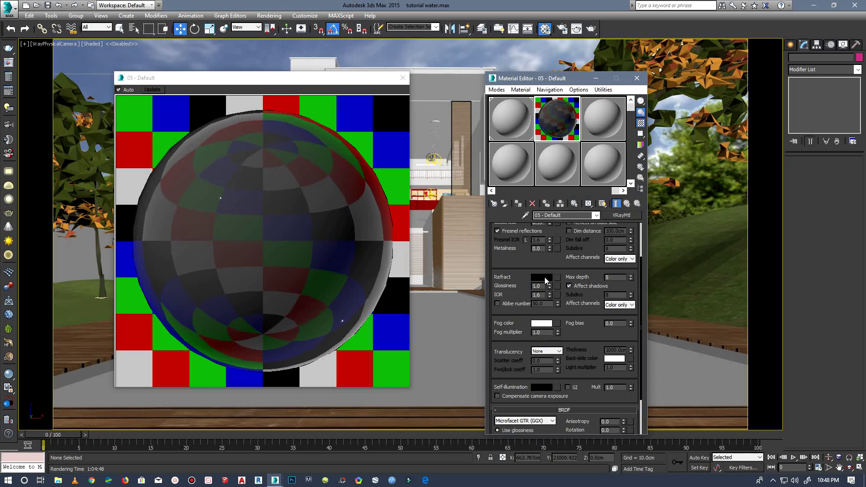
Set refraction to near white (238) with 0.99 glossiness and IOR 1.54.
{"action": "left_click", "coordinate": [543, 278]}
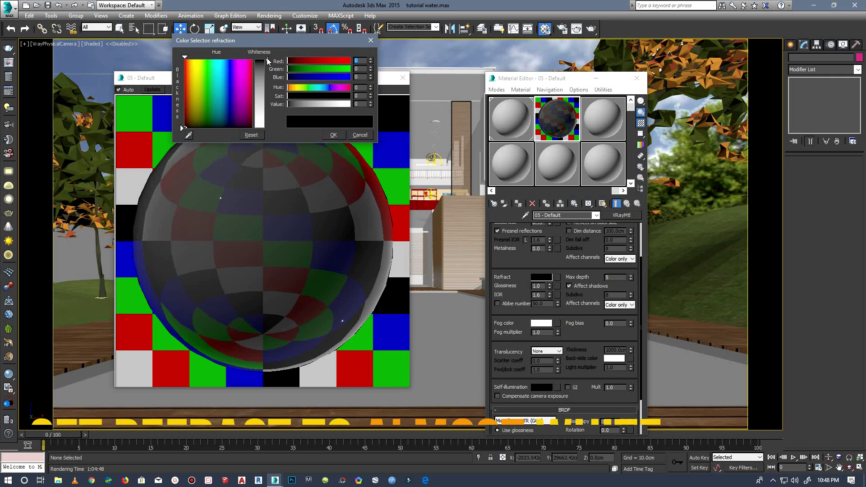
{"action": "left_click_drag", "start_coordinate": [267, 62], "coordinate": [268, 123]}
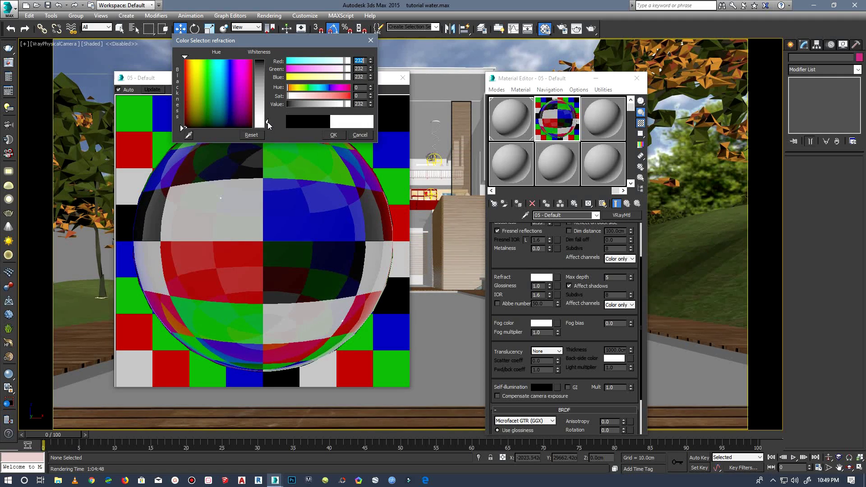
{"action": "left_click", "coordinate": [333, 134]}
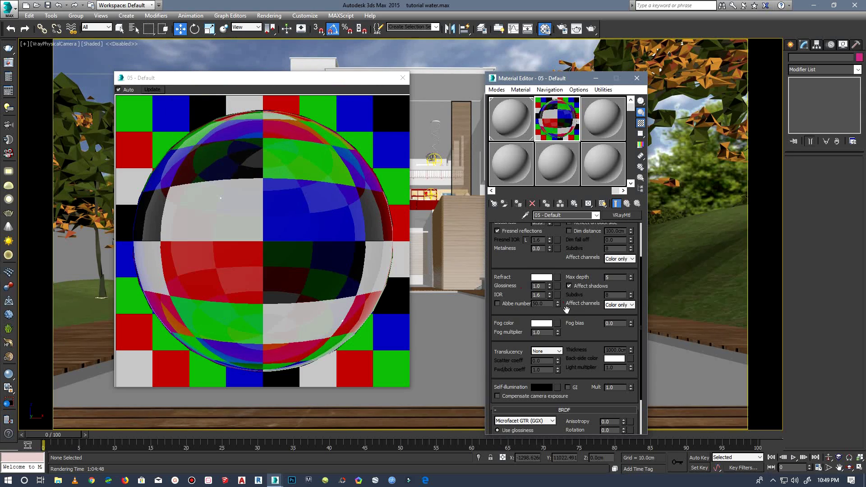
{"action": "double_click", "coordinate": [538, 296]}
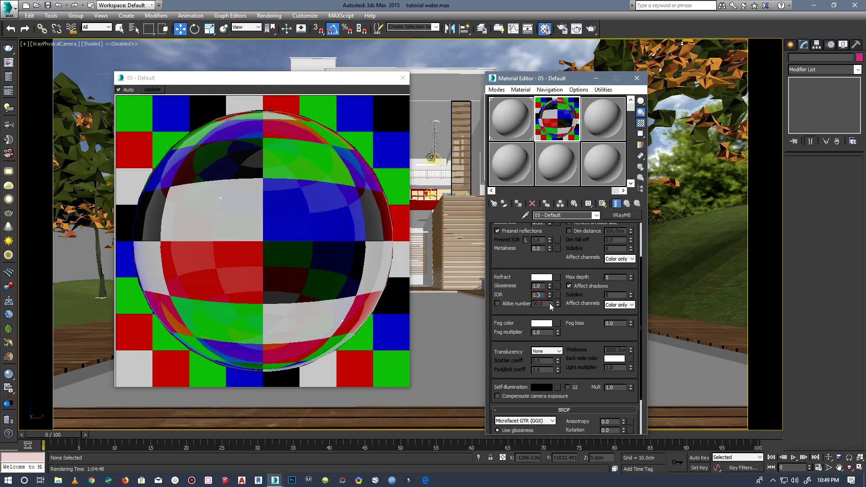
{"action": "type", "text": "1.54"}
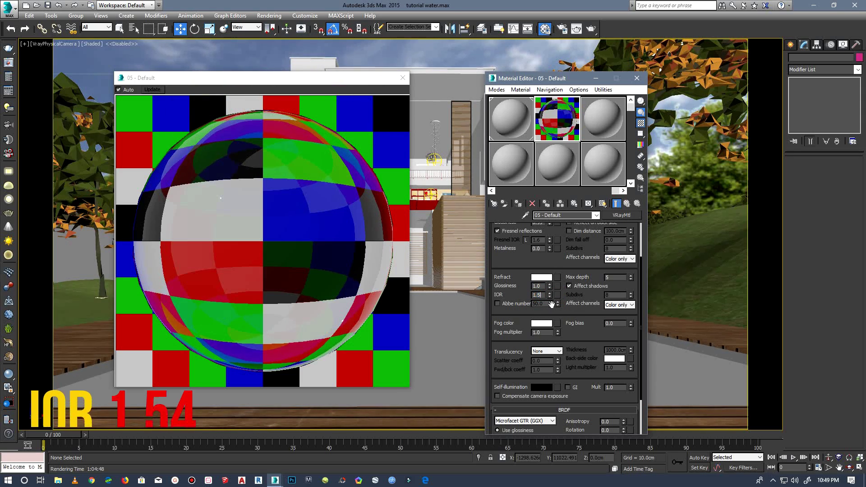
{"action": "left_click", "coordinate": [585, 295]}
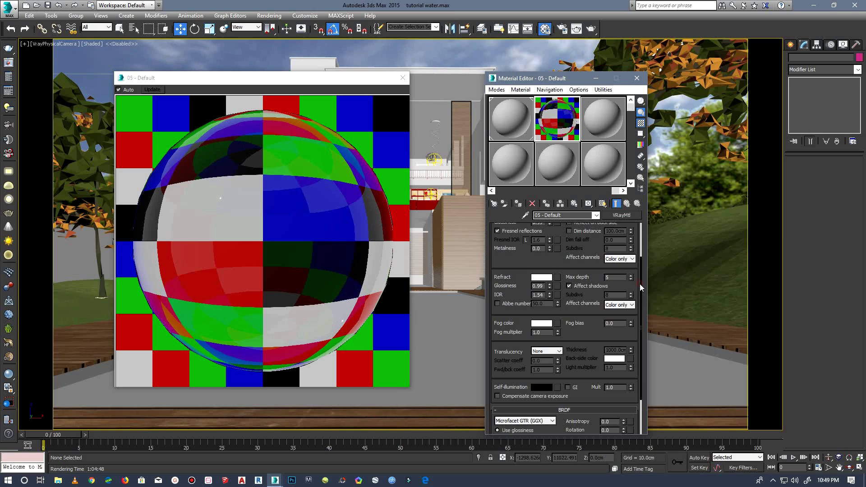
Give the refraction fog a pale aqua colour.
{"action": "scroll", "coordinate": [639, 289], "scroll_direction": "down", "scroll_amount": 3}
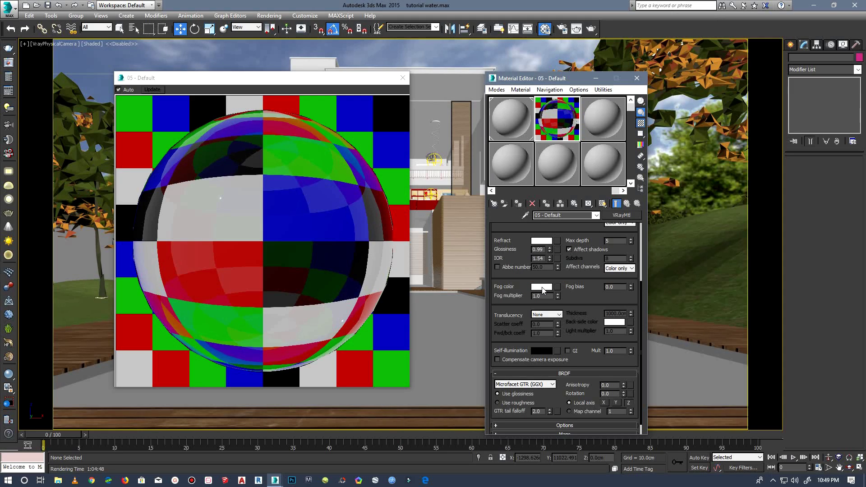
{"action": "left_click", "coordinate": [543, 287]}
{"action": "left_click", "coordinate": [223, 74]}
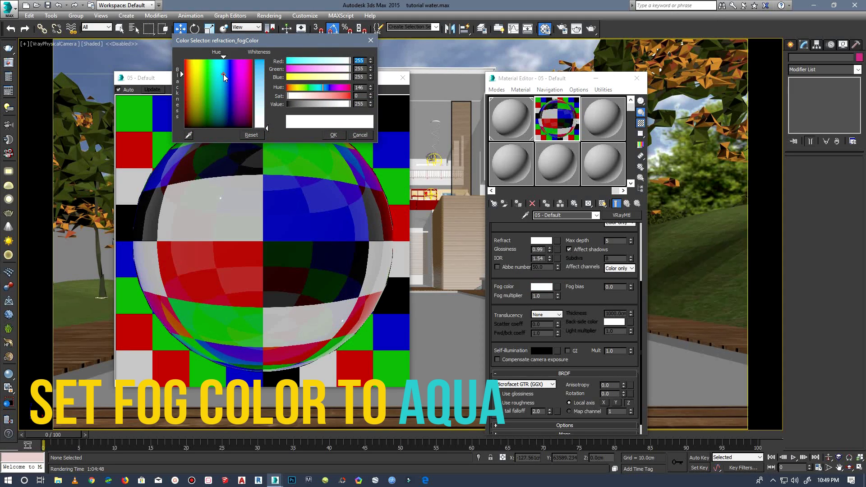
{"action": "left_click", "coordinate": [221, 74]}
{"action": "left_click", "coordinate": [222, 74]}
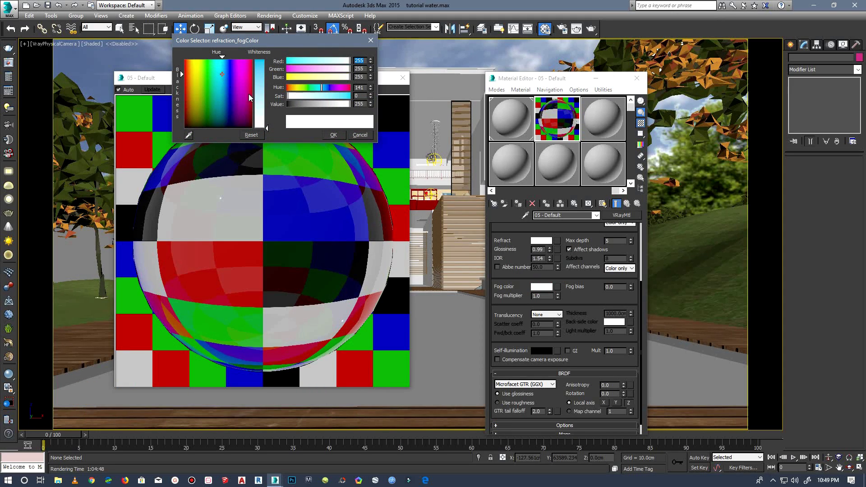
{"action": "left_click", "coordinate": [259, 111]}
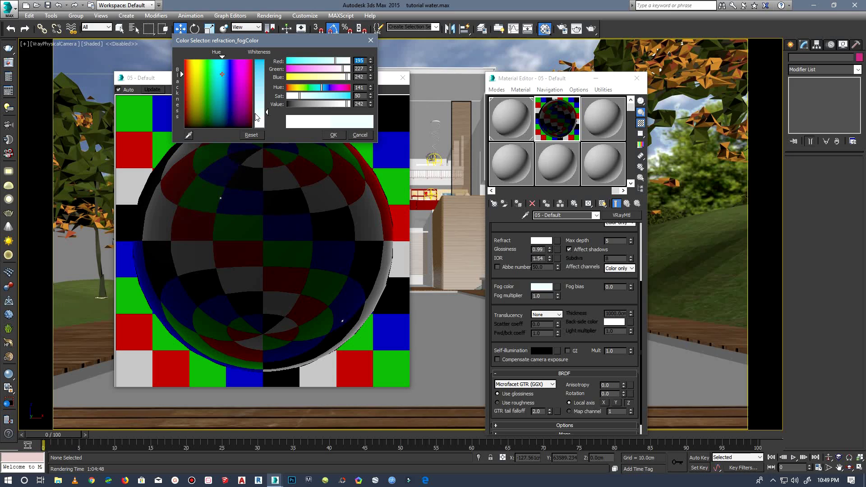
{"action": "left_click", "coordinate": [257, 113]}
{"action": "left_click", "coordinate": [259, 108]}
{"action": "left_click", "coordinate": [341, 133]}
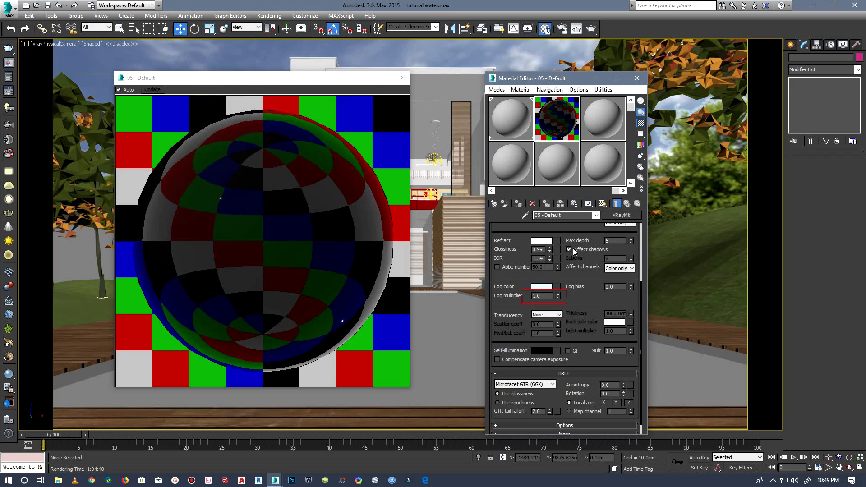
Set the fog multiplier to 0.01 and the fog bias to -0.1.
{"action": "double_click", "coordinate": [538, 296]}
{"action": "type", "text": "0"}
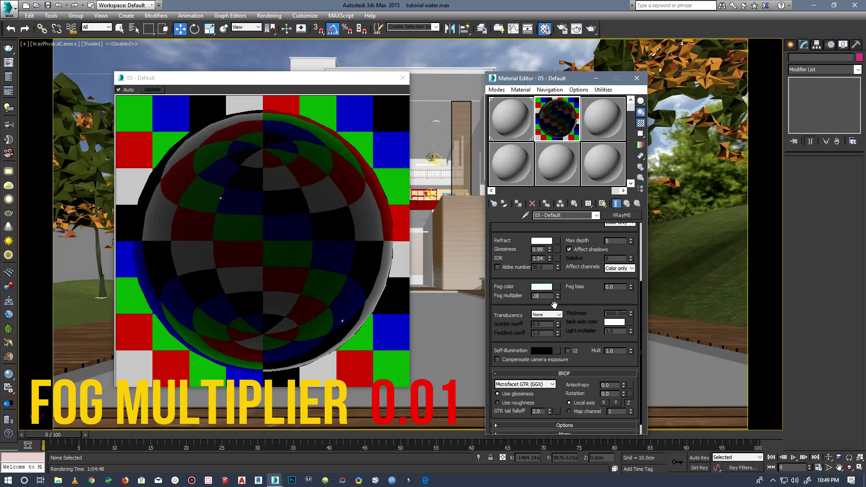
{"action": "type", "text": "1"}
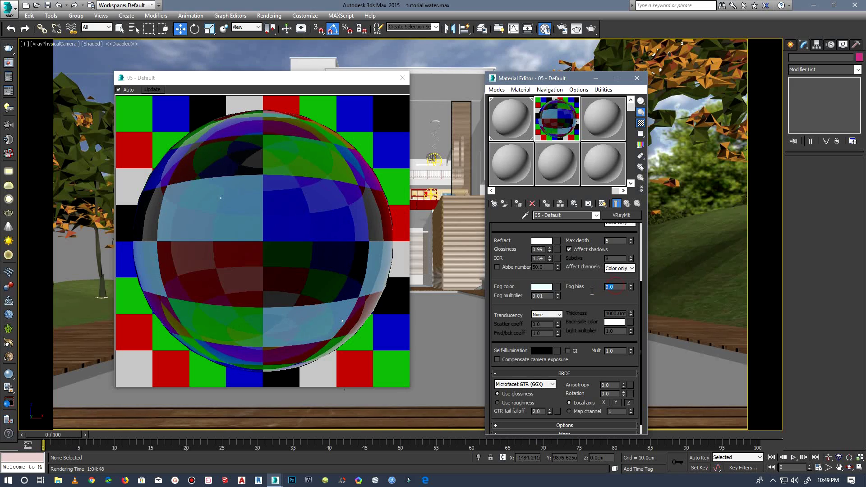
{"action": "type", "text": "-.1"}
Confirm a fog bias of -0.1 and shift the fog colour to a more saturated pale aqua.
{"action": "key", "text": "Return"}
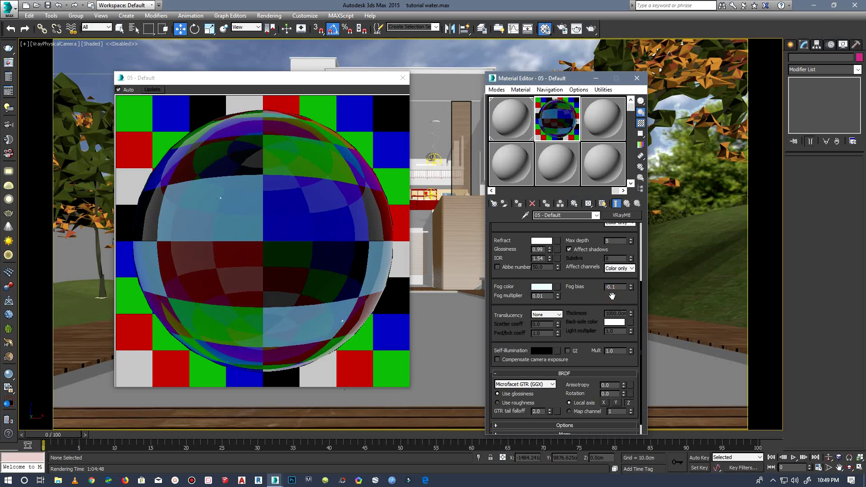
{"action": "left_click", "coordinate": [547, 288]}
{"action": "left_click_drag", "start_coordinate": [269, 110], "coordinate": [268, 121]}
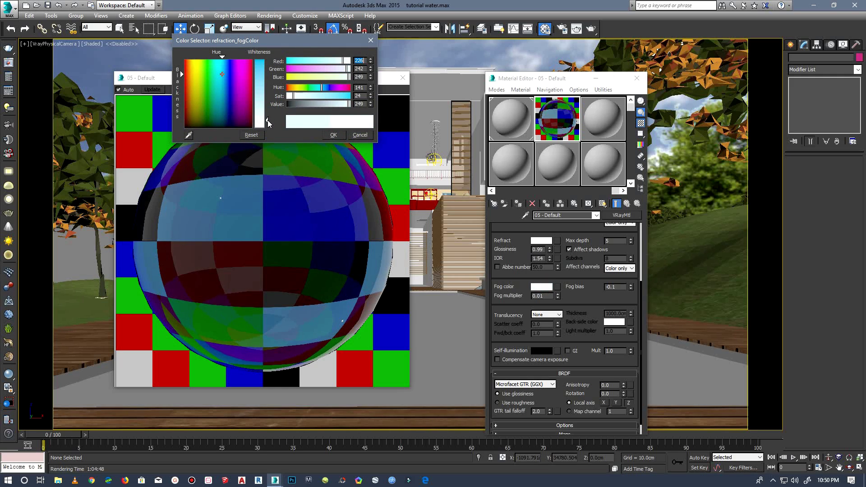
{"action": "left_click_drag", "start_coordinate": [268, 120], "coordinate": [264, 113]}
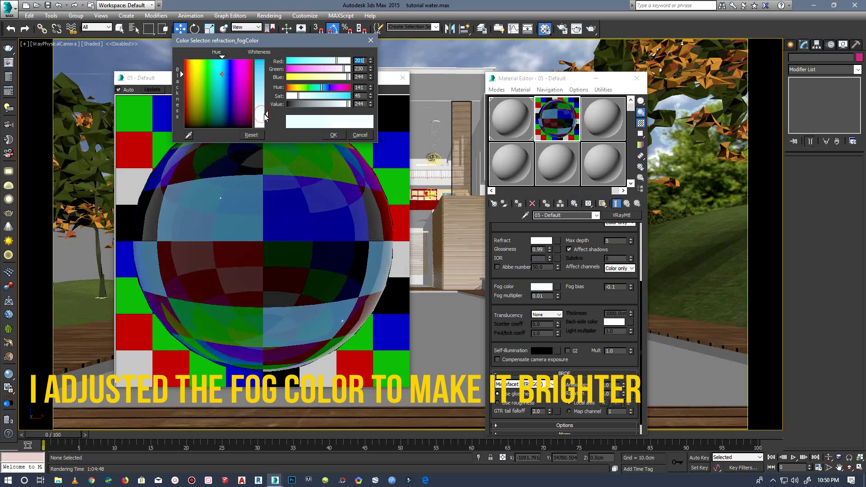
{"action": "left_click", "coordinate": [332, 135]}
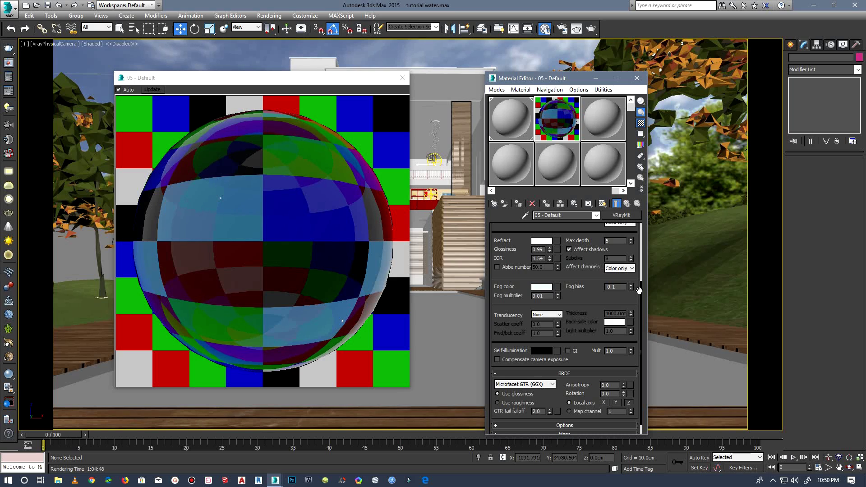
{"action": "left_click_drag", "start_coordinate": [639, 290], "coordinate": [640, 298]}
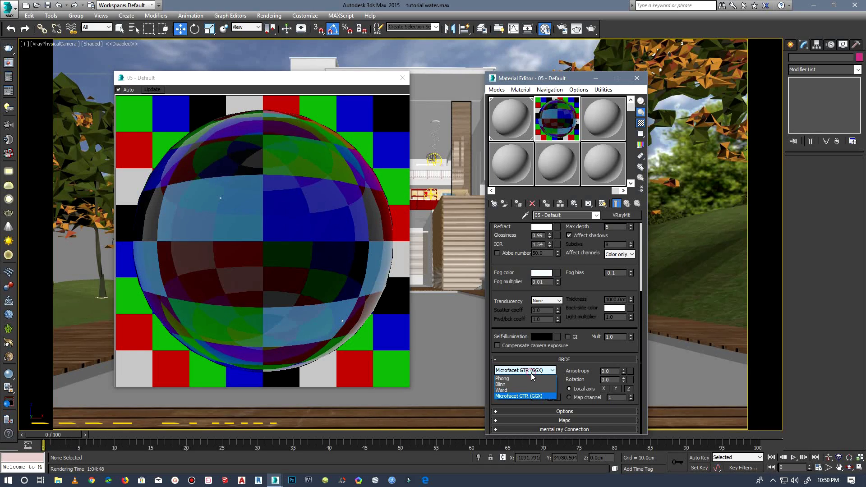
Set the reflection BRDF to Blinn and expand the Options and Maps rollouts.
{"action": "left_click", "coordinate": [499, 385]}
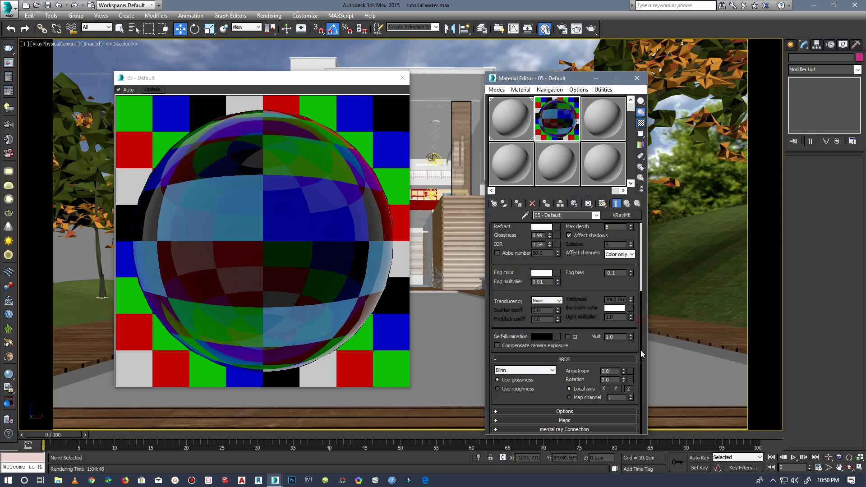
{"action": "left_click", "coordinate": [574, 410]}
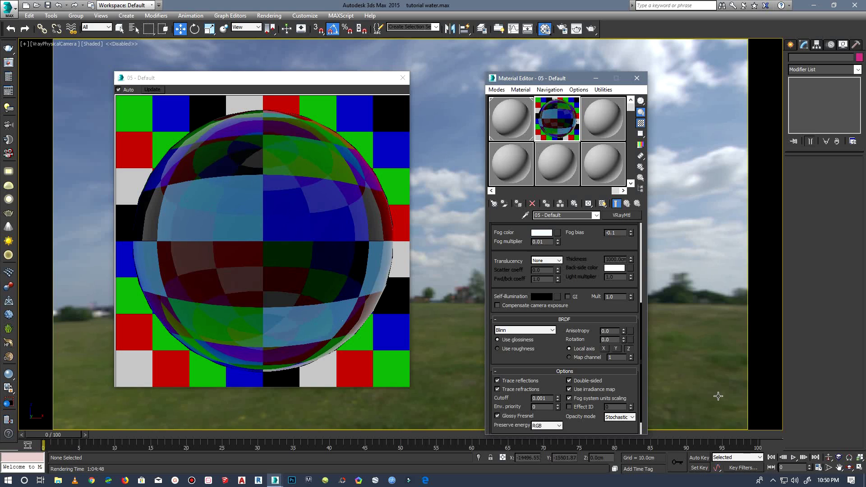
{"action": "scroll", "coordinate": [642, 329], "scroll_direction": "down", "scroll_amount": 1}
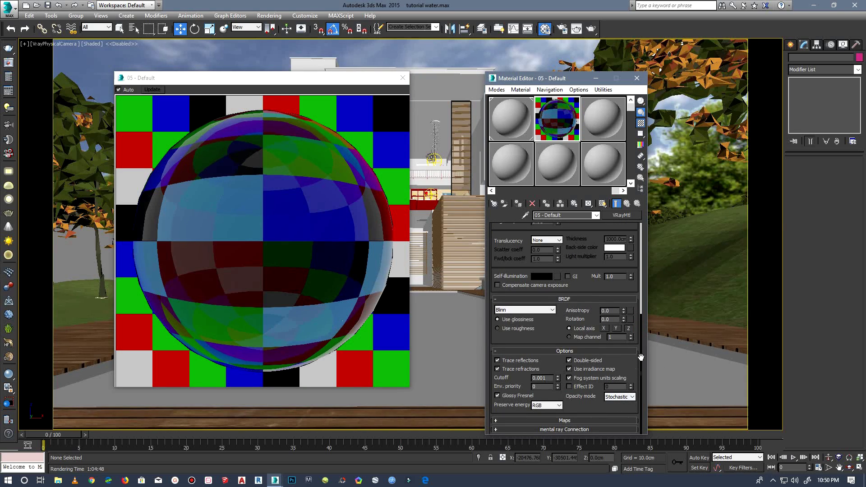
{"action": "left_click", "coordinate": [584, 420]}
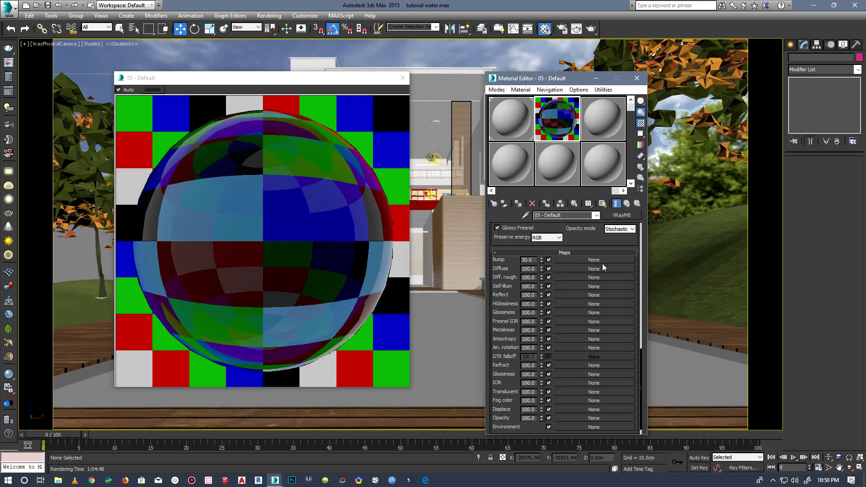
Drag water_bump_001.jpg from Desktop > textures onto the water material's Bump map slot.
{"action": "left_click", "coordinate": [63, 483]}
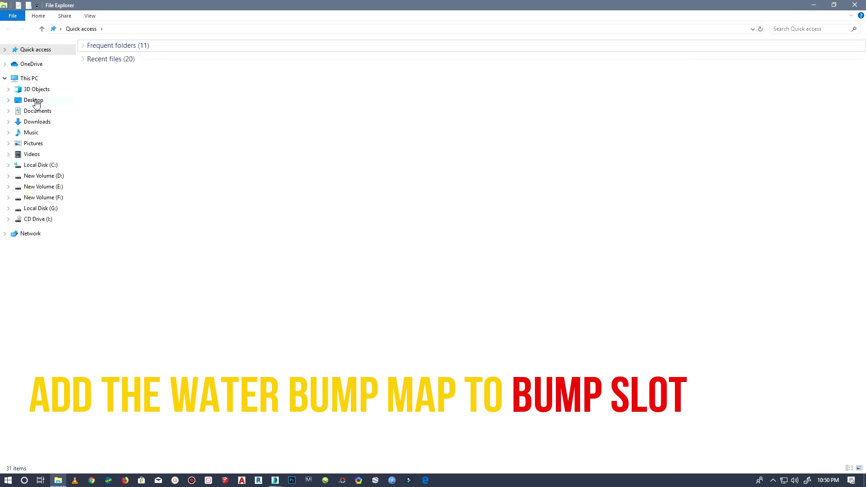
{"action": "left_click", "coordinate": [35, 101]}
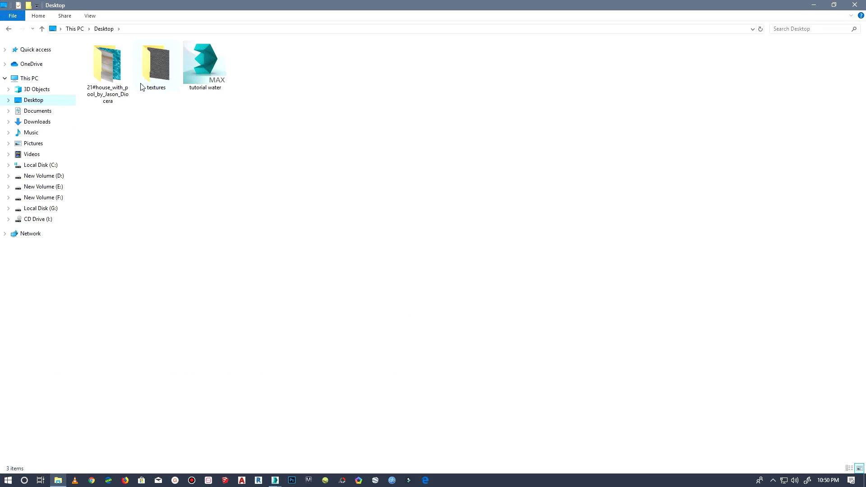
{"action": "double_click", "coordinate": [141, 86]}
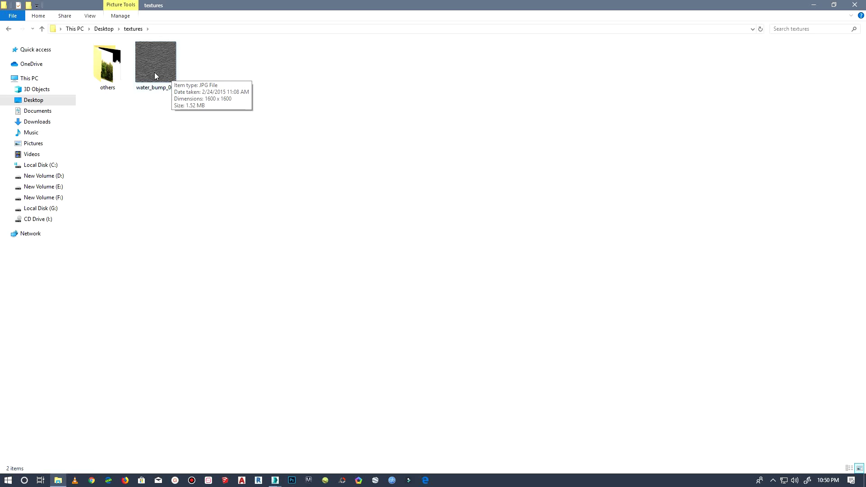
{"action": "mouse_move", "coordinate": [155, 75]}
{"action": "left_mouse_down"}
{"action": "mouse_move", "coordinate": [284, 475]}
{"action": "mouse_move", "coordinate": [278, 482]}
{"action": "mouse_move", "coordinate": [246, 451]}
{"action": "left_mouse_up"}
{"action": "left_click_drag", "start_coordinate": [476, 350], "coordinate": [598, 260]}
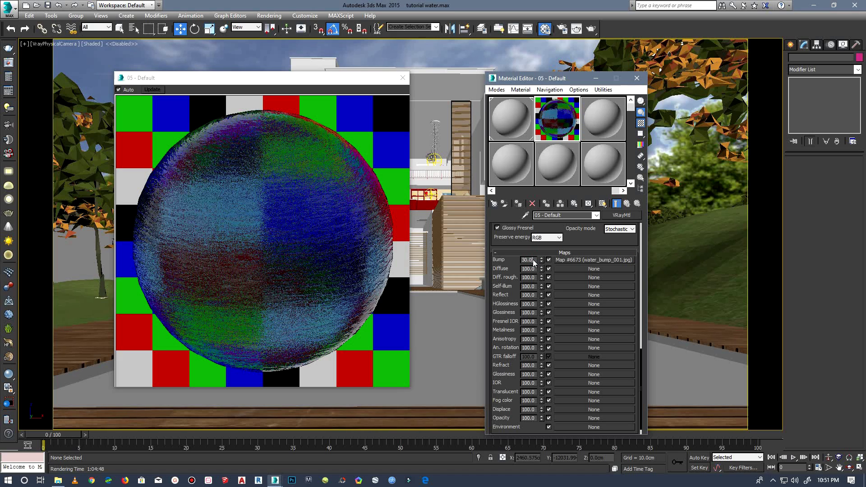
Lower the water material's Bump amount from 30 to 2.
{"action": "left_click_drag", "start_coordinate": [532, 259], "coordinate": [518, 261]}
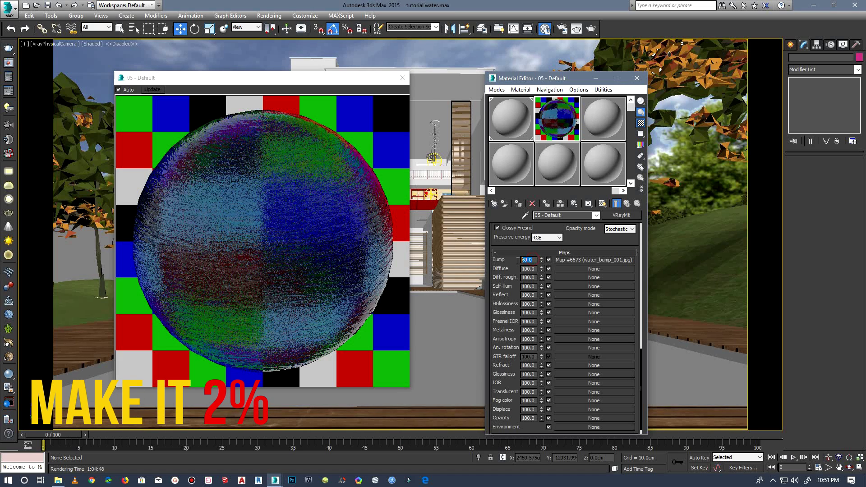
{"action": "type", "text": "2"}
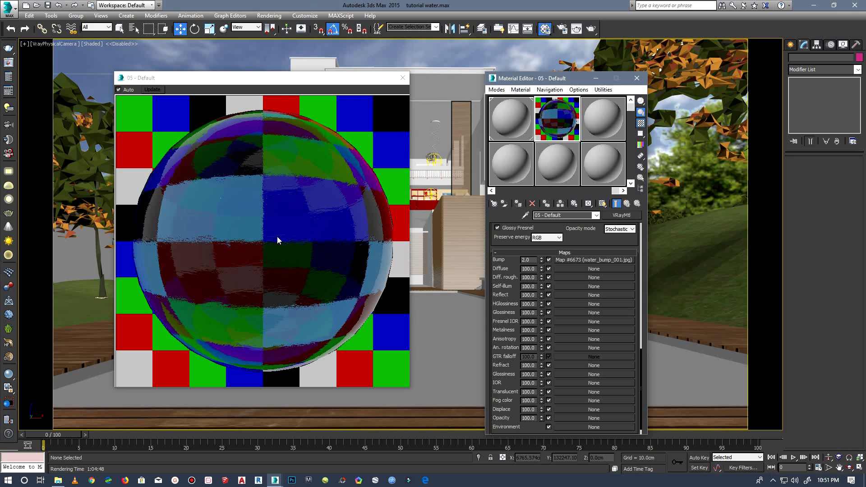
{"action": "scroll", "coordinate": [640, 316], "scroll_direction": "up", "scroll_amount": 5}
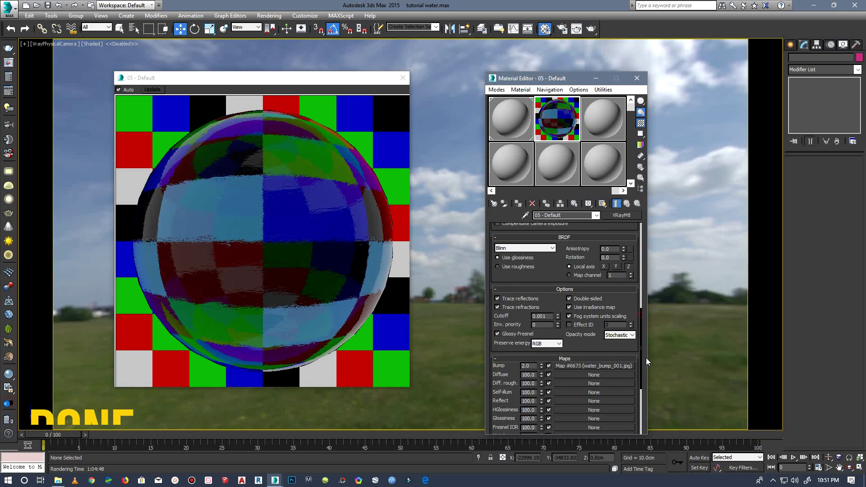
{"action": "scroll", "coordinate": [643, 364], "scroll_direction": "down", "scroll_amount": 2}
{"action": "scroll", "coordinate": [641, 386], "scroll_direction": "down", "scroll_amount": 3}
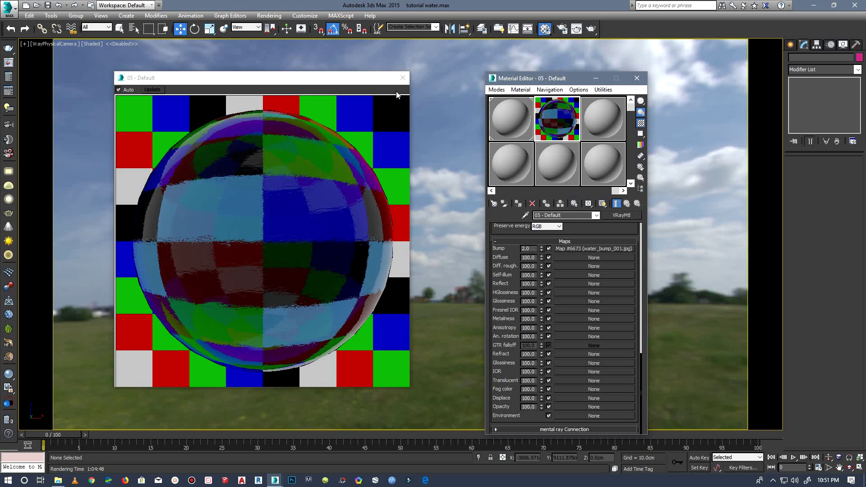
Assign the water material to the pool plane Plane001 and close the Material Editor.
{"action": "left_click", "coordinate": [403, 77]}
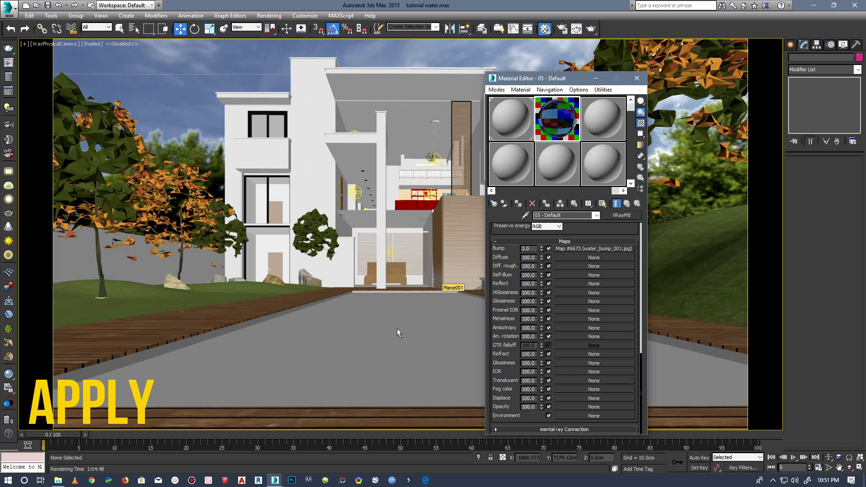
{"action": "left_click_drag", "start_coordinate": [407, 324], "coordinate": [397, 328]}
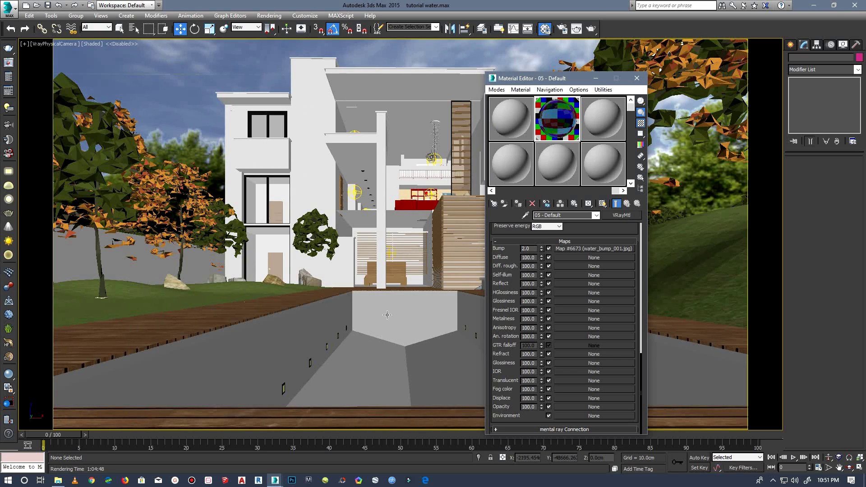
{"action": "left_click", "coordinate": [636, 79]}
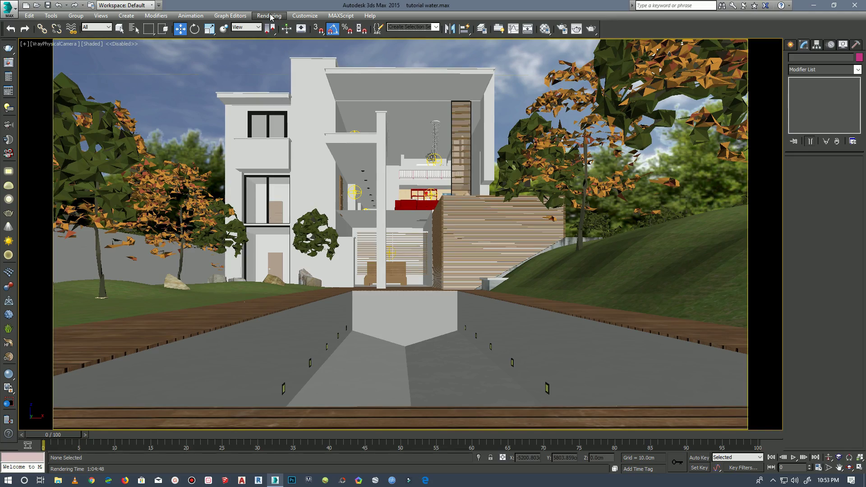
Render the VRayPhysicalCamera view using Rendering > Render.
{"action": "left_click", "coordinate": [270, 16]}
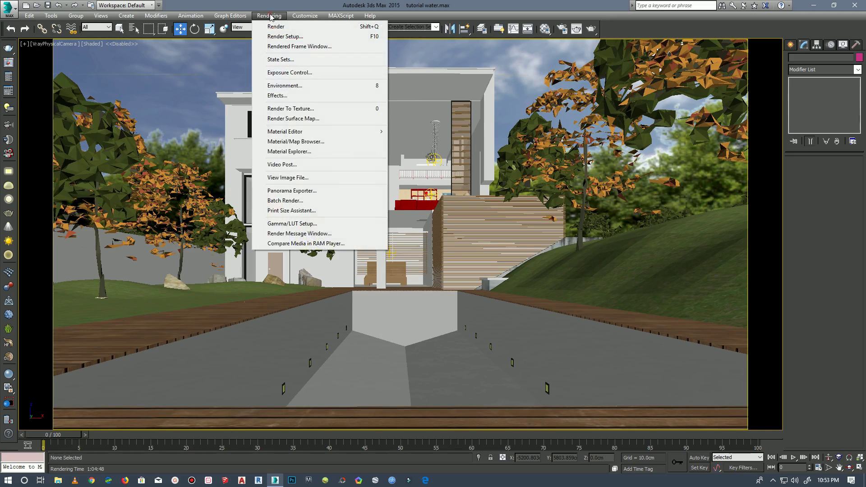
{"action": "left_click", "coordinate": [284, 27]}
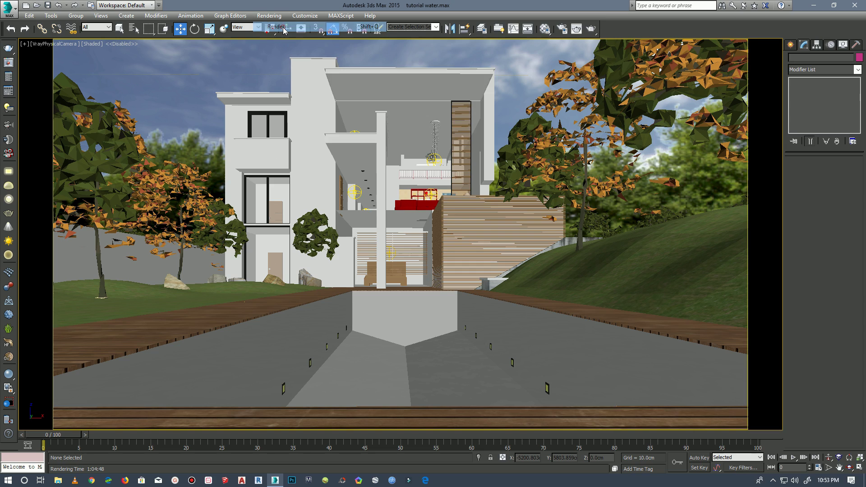